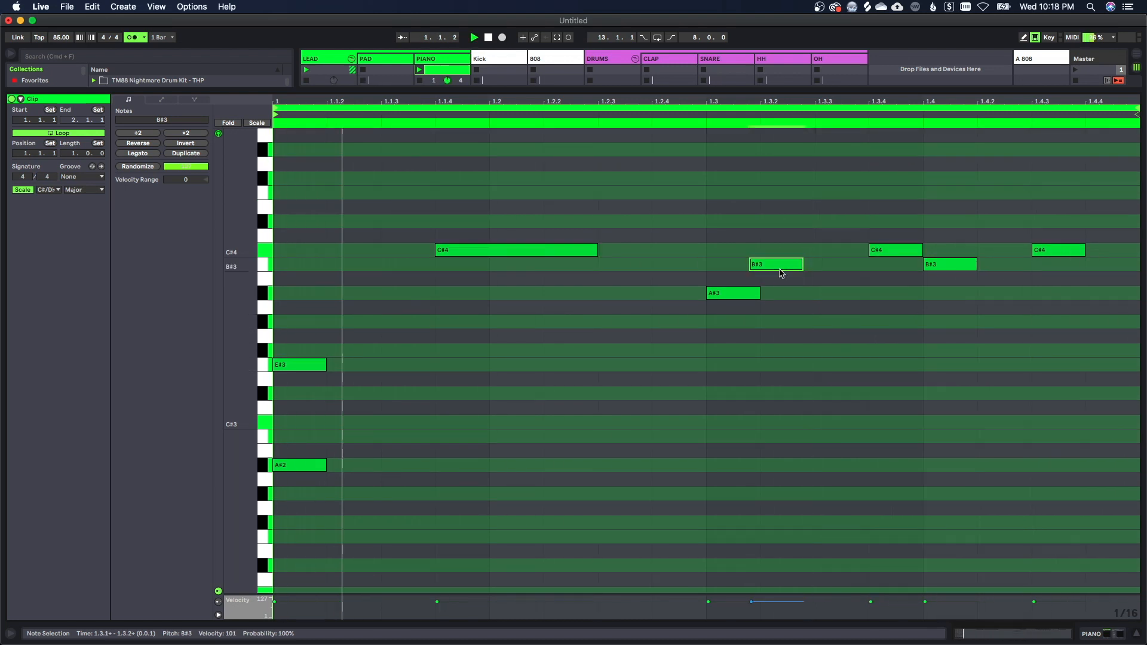
# Move the B#3 note to just after the A#3 note at 1.3 and shorten the A#3 to a brief grace note
pyautogui.moveTo(779, 272); pyautogui.dragTo(765, 270)
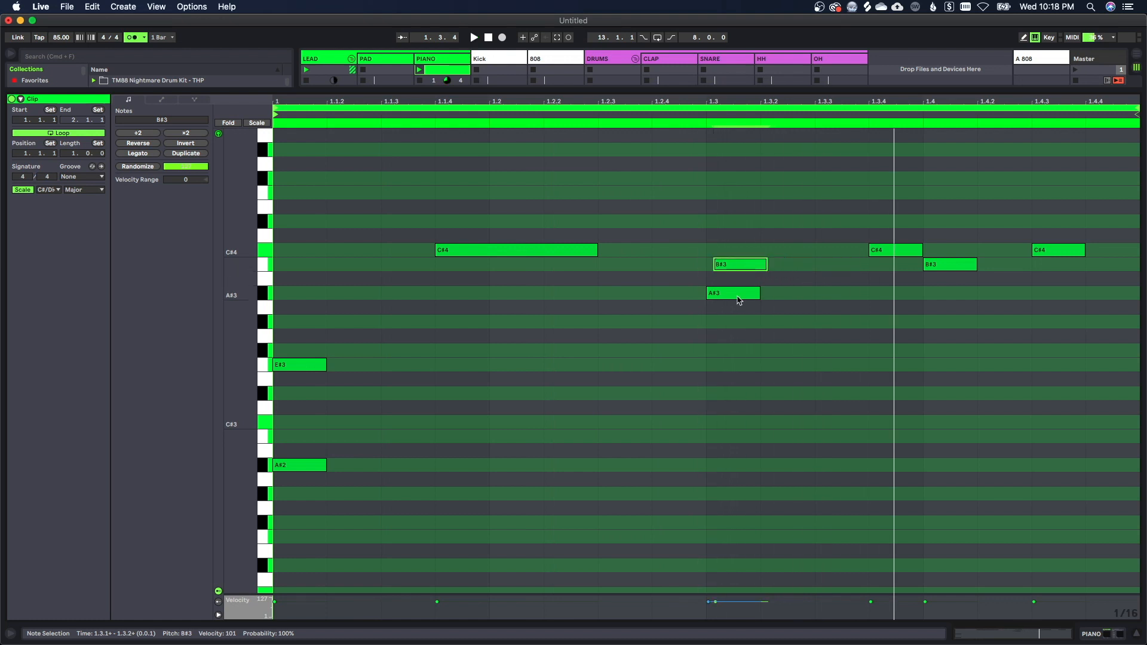
pyautogui.click(737, 293)
pyautogui.click(734, 262)
pyautogui.press('space')
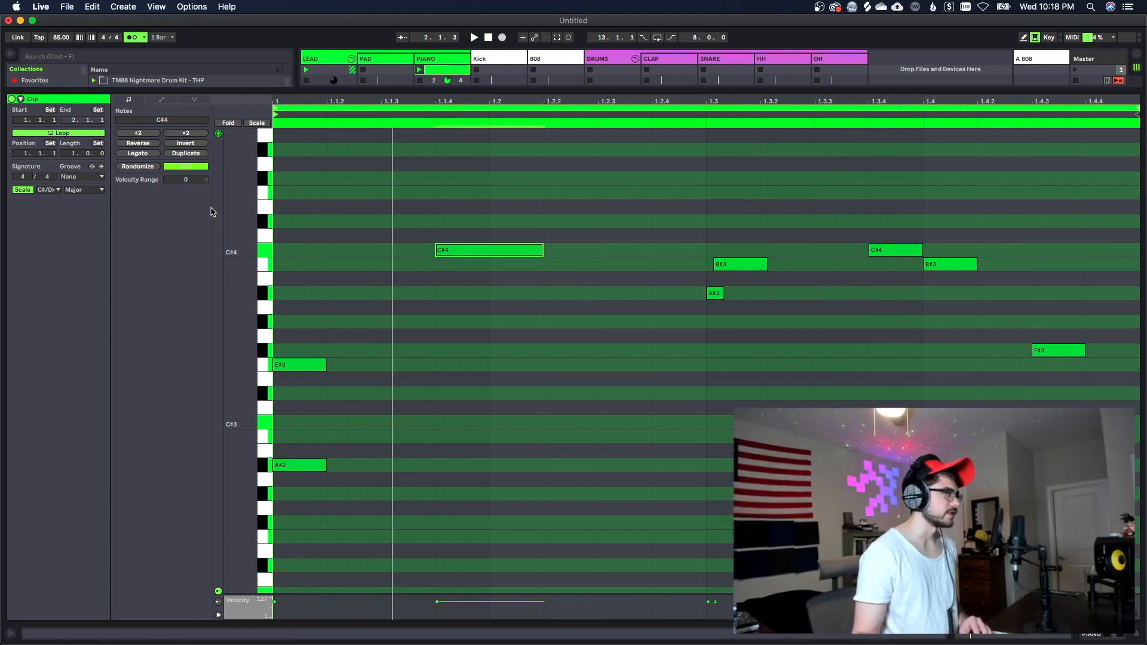
# Set the piano clip's loop length to 2 bars
pyautogui.click(74, 153)
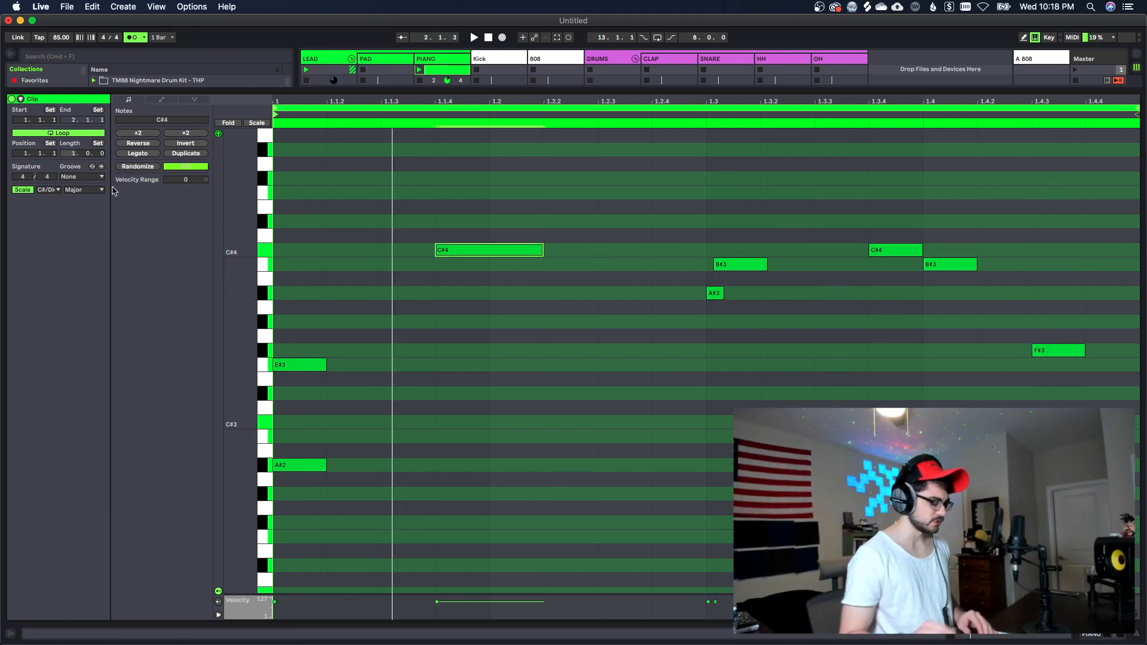
pyautogui.write('2')
pyautogui.press('Return')
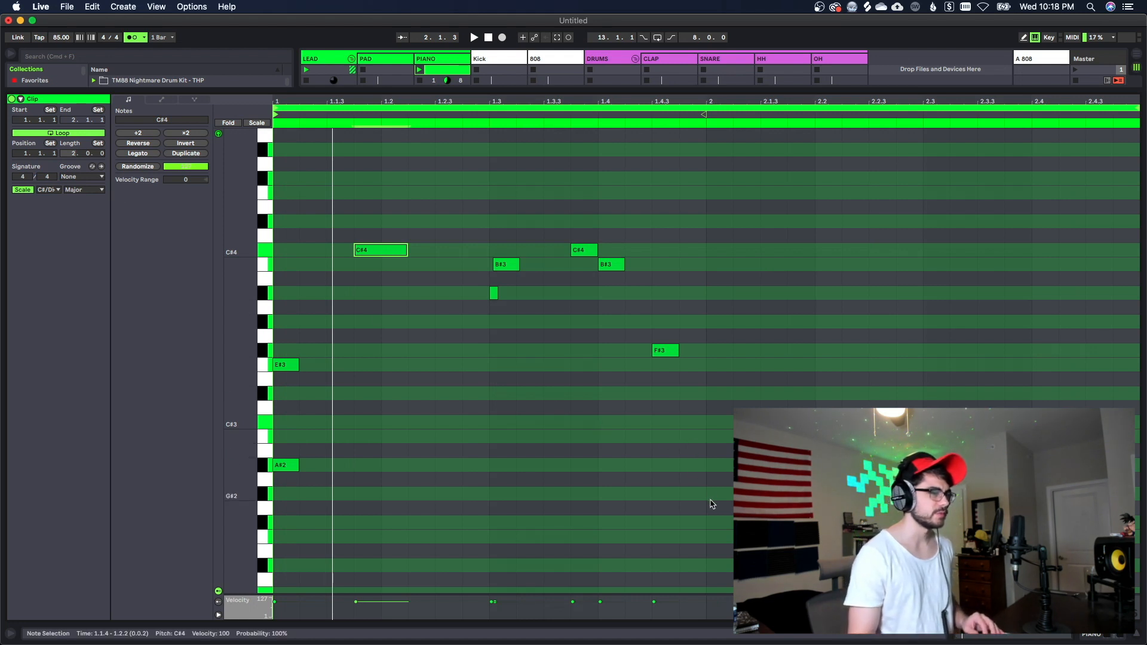
# Duplicate all notes of the first bar into bar 2, play the result and clear the note selection
pyautogui.moveTo(708, 500); pyautogui.dragTo(258, 237)
pyautogui.press('super+d')
pyautogui.press('space')
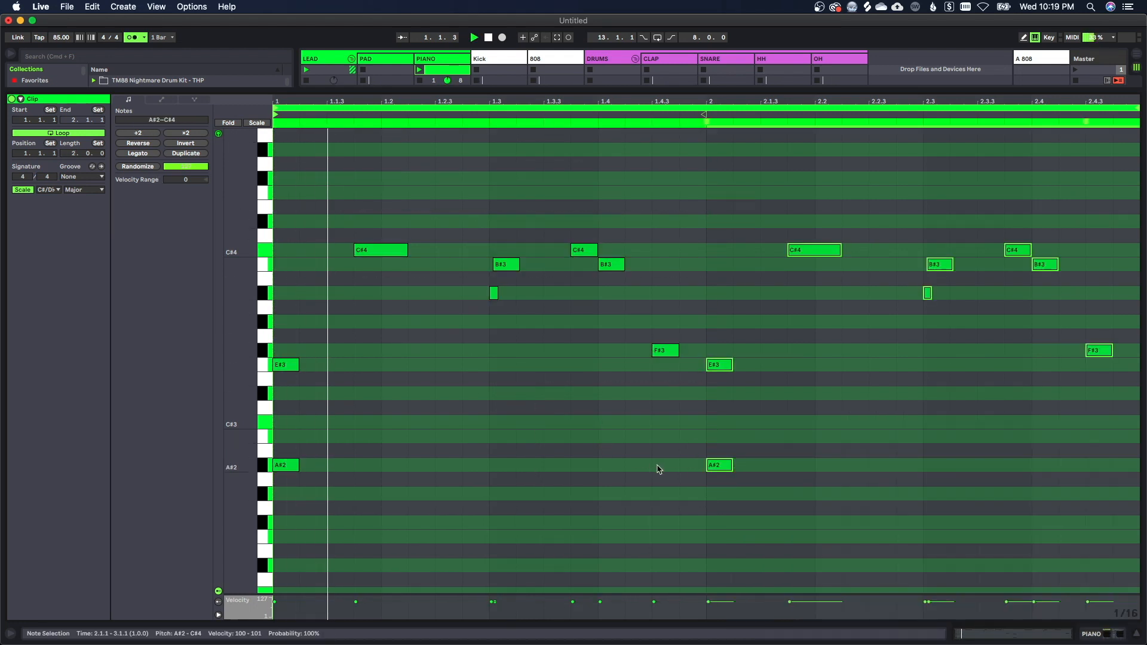
pyautogui.click(654, 468)
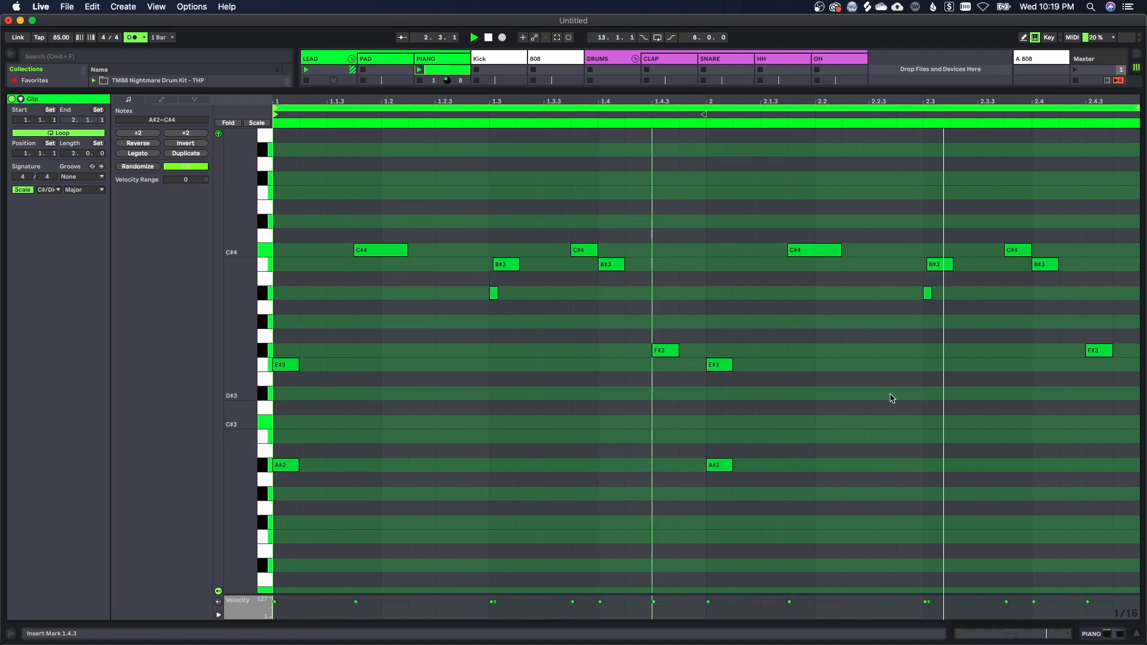
# Raise the last note of bar 2 to D#4
pyautogui.moveTo(1093, 351); pyautogui.dragTo(1095, 225)
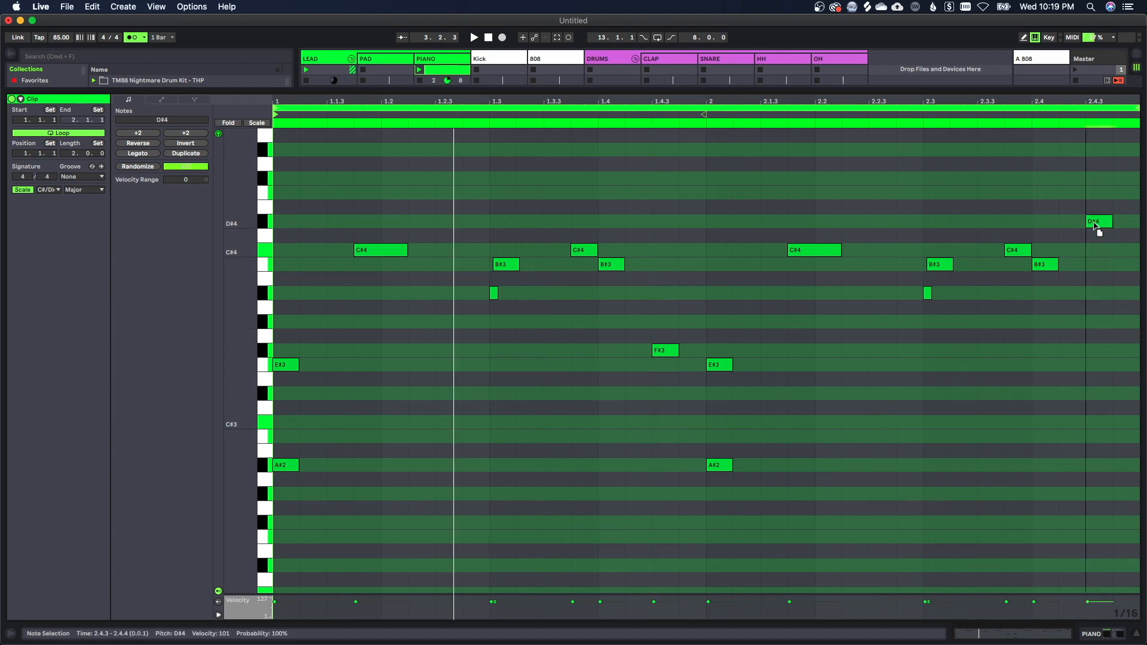
pyautogui.click(1105, 257)
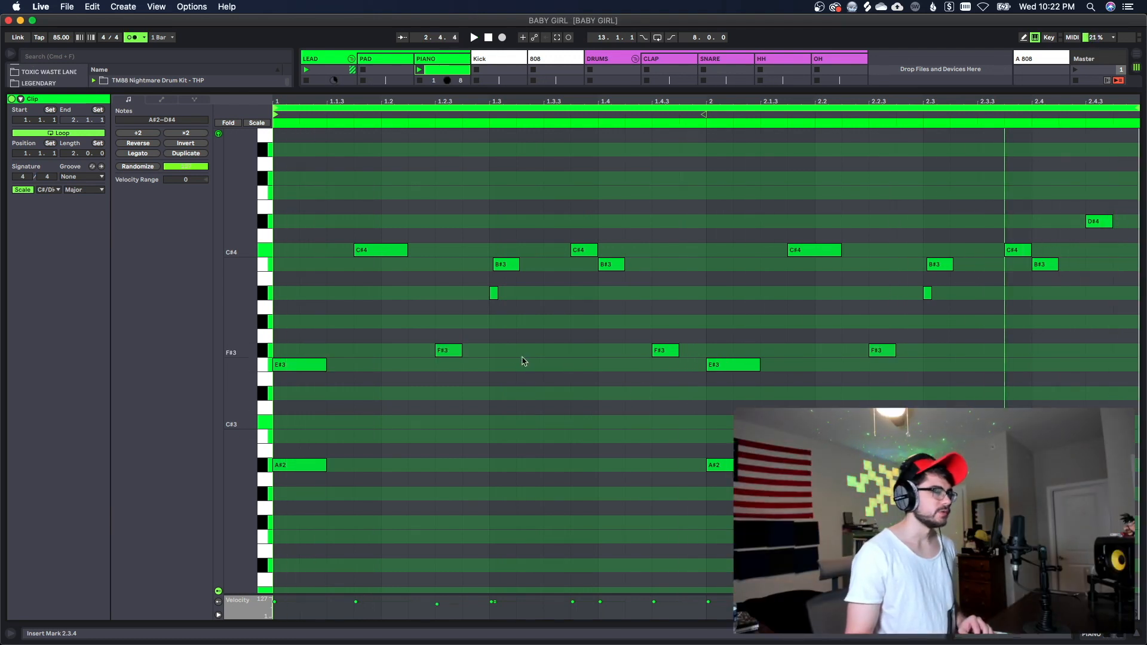
# Compare the last note of each bar and the F#3 notes at 1.2.3 and 2.2.3, and play the clip
pyautogui.moveTo(663, 317); pyautogui.dragTo(670, 352)
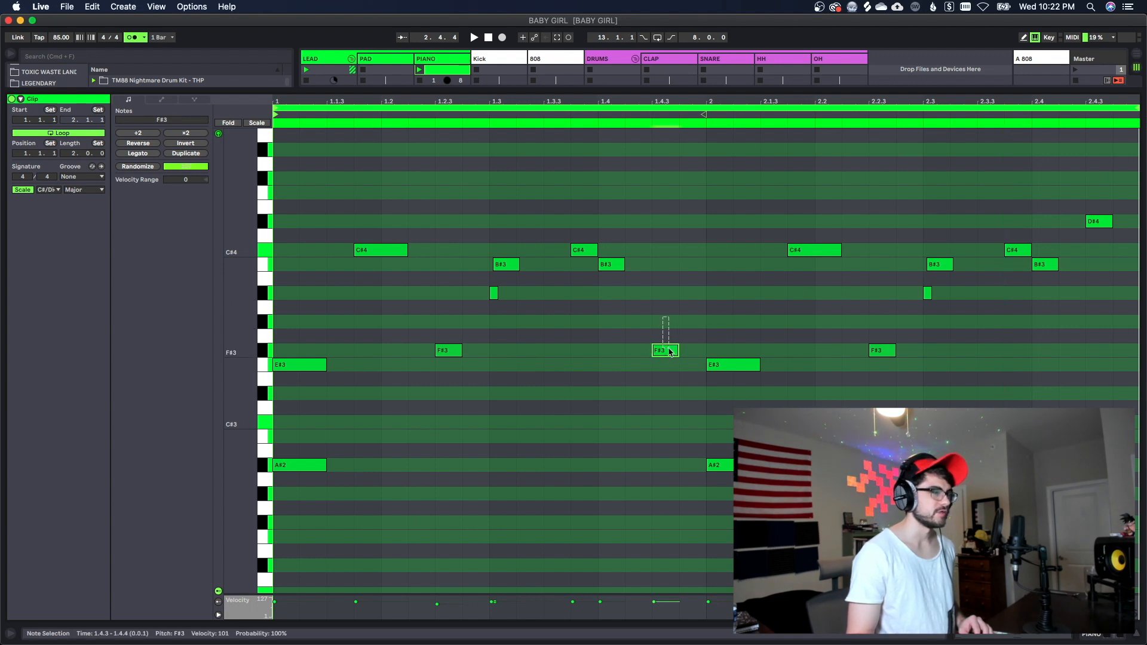
pyautogui.moveTo(1070, 186); pyautogui.dragTo(1111, 228)
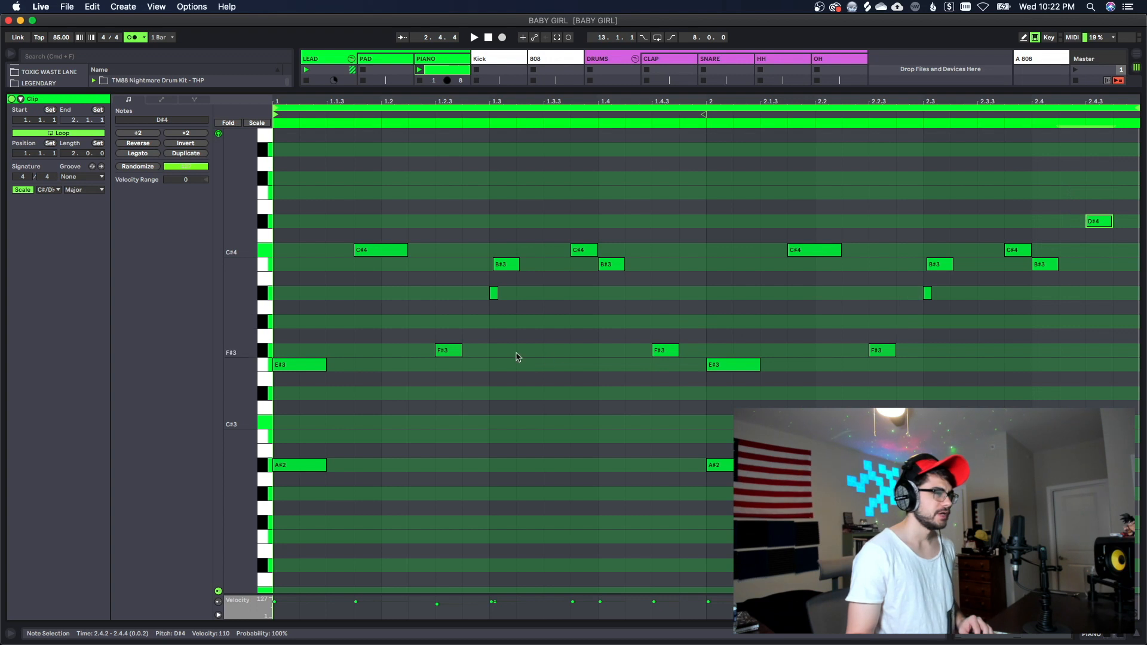
pyautogui.moveTo(386, 336); pyautogui.dragTo(472, 364)
pyautogui.moveTo(798, 318); pyautogui.dragTo(885, 360)
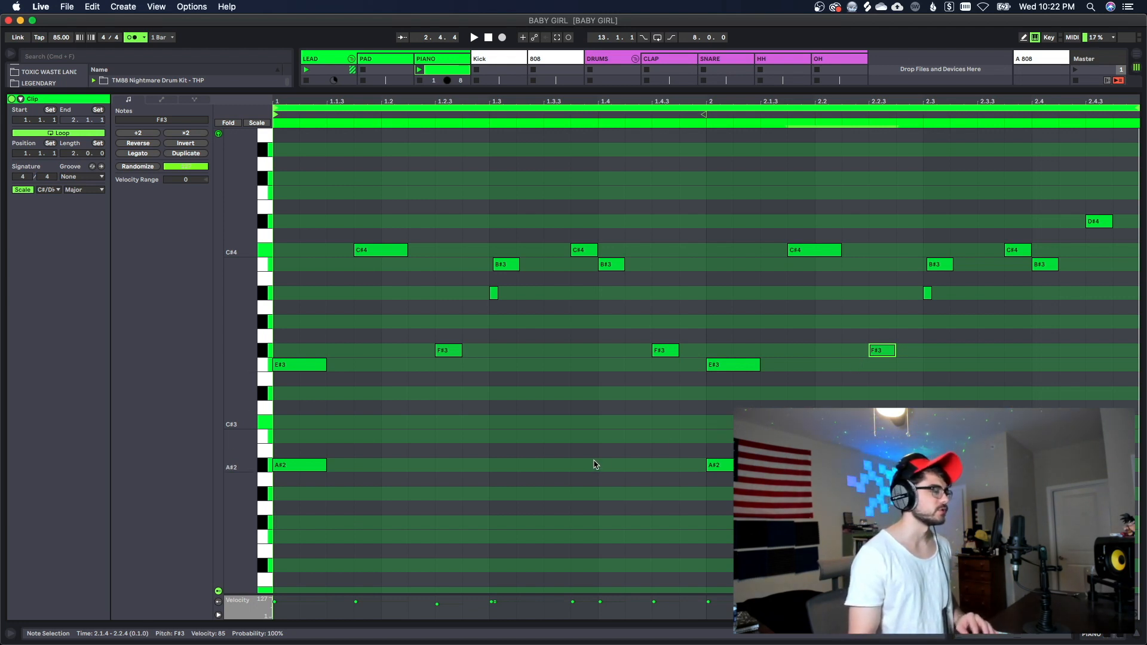
pyautogui.press('space')
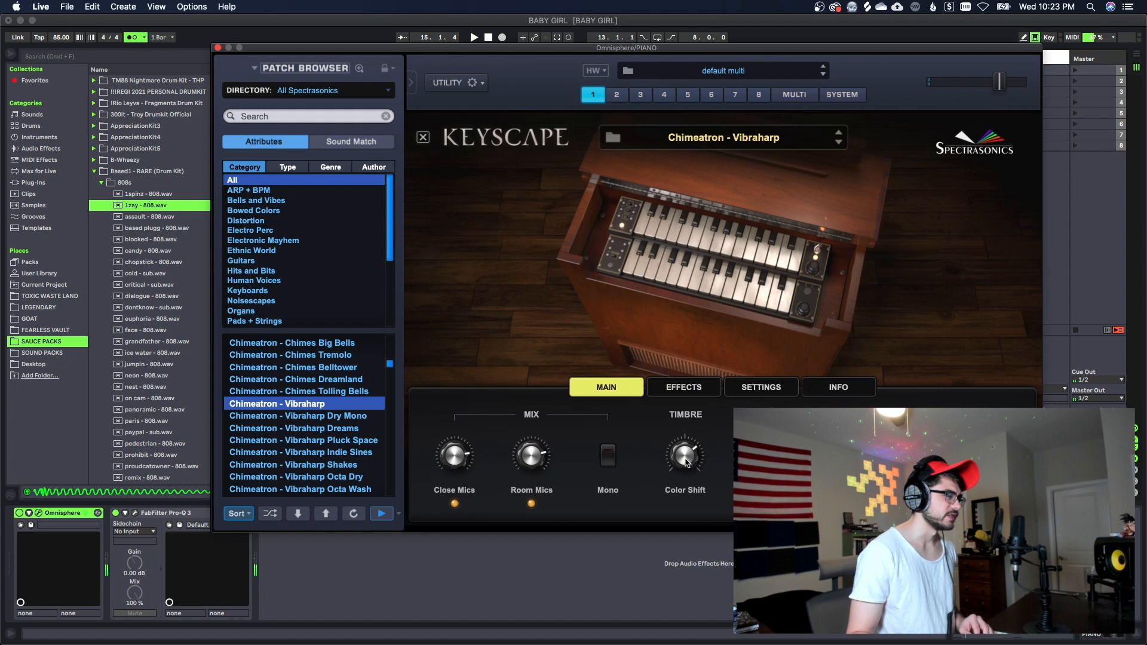
# Adjust the Color Shift of the Chimeatron - Vibraharp patch
pyautogui.moveTo(687, 464); pyautogui.dragTo(684, 455)
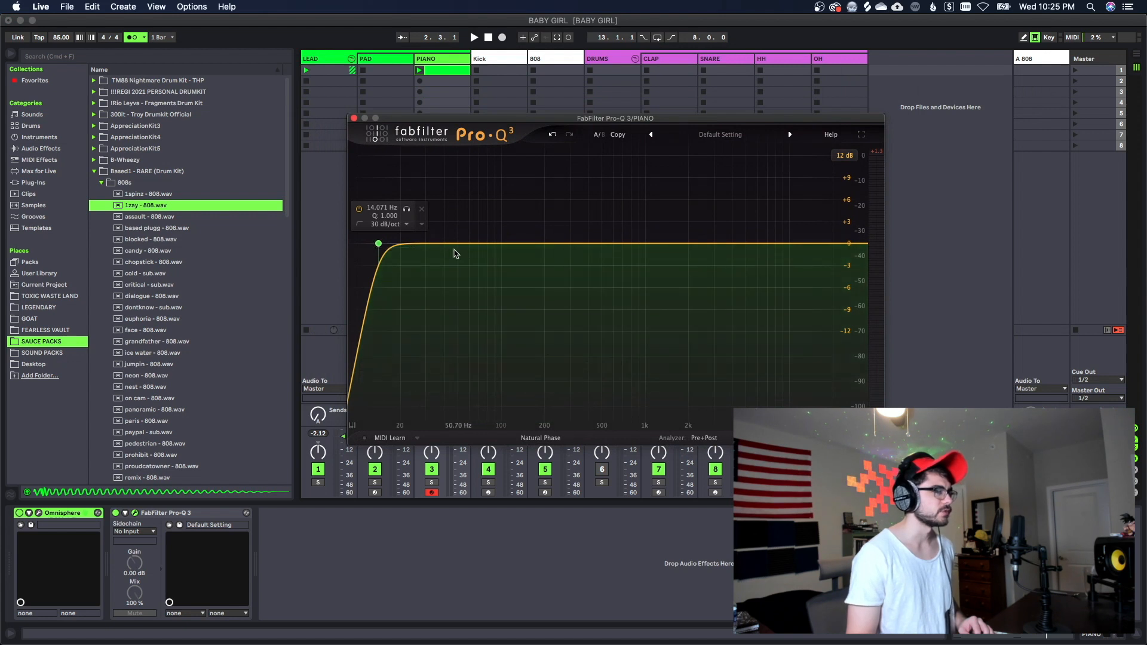
# Raise the piano EQ's low cut to between 200 and 500 Hz and add a narrow bell dip near 1 kHz
pyautogui.moveTo(379, 245); pyautogui.dragTo(582, 244)
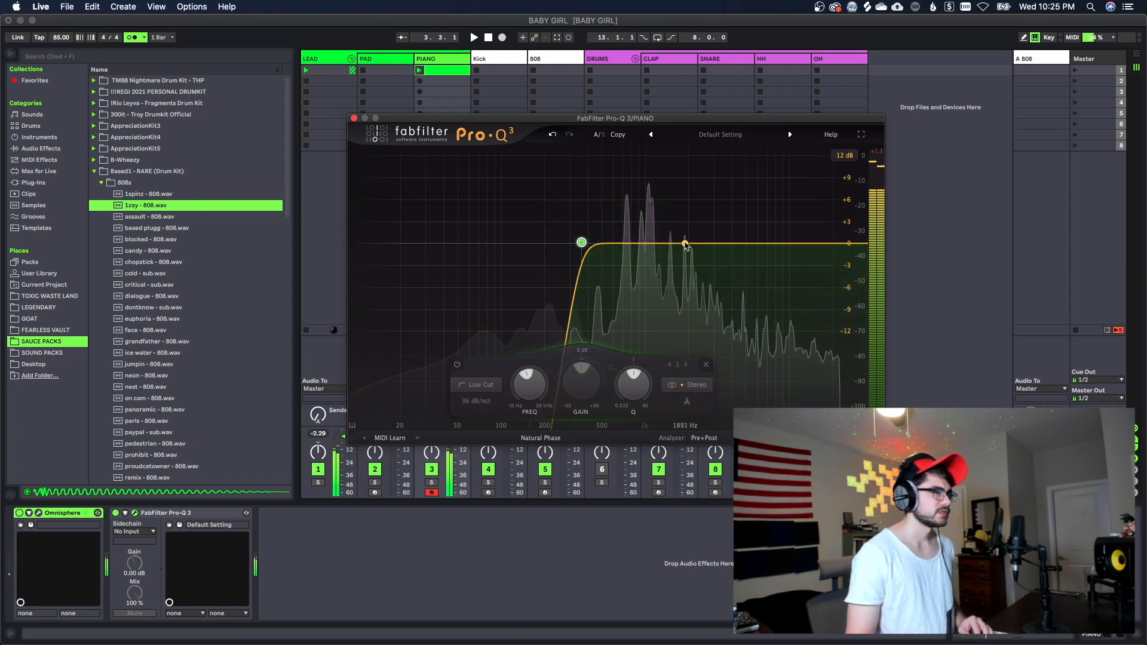
pyautogui.moveTo(696, 243); pyautogui.dragTo(695, 185)
pyautogui.moveTo(747, 382); pyautogui.dragTo(744, 336)
pyautogui.moveTo(695, 183); pyautogui.dragTo(653, 263)
pyautogui.press('space')
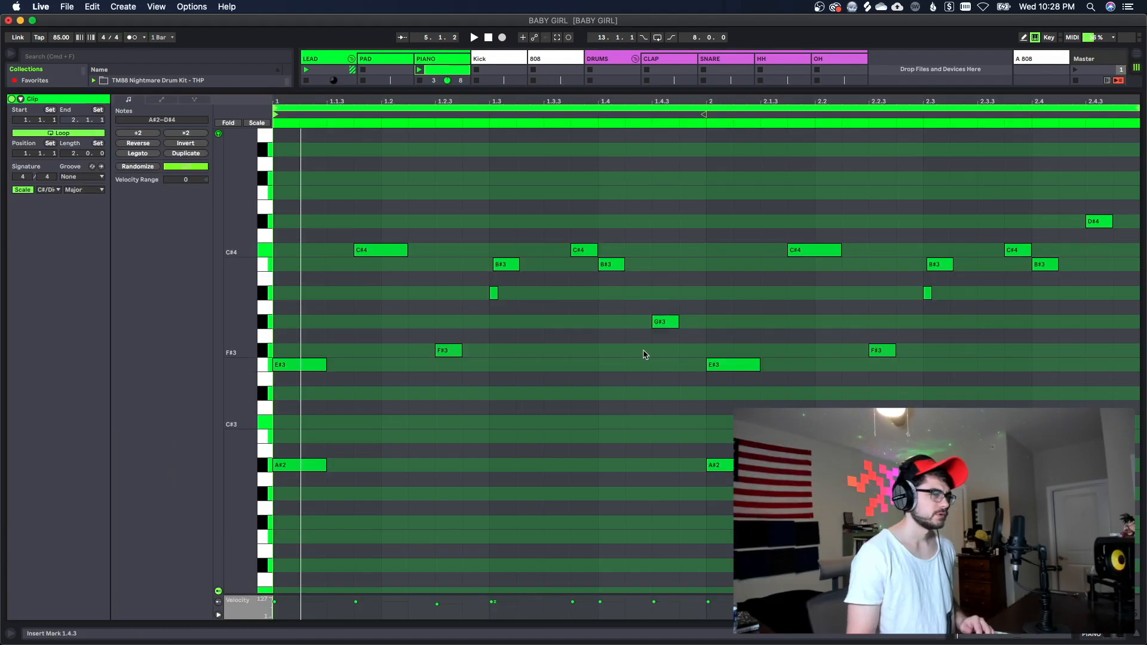
# Inspect the G#3 note at the end of bar 1 and play the piano loop with the mixer shown
pyautogui.moveTo(632, 299); pyautogui.dragTo(684, 331)
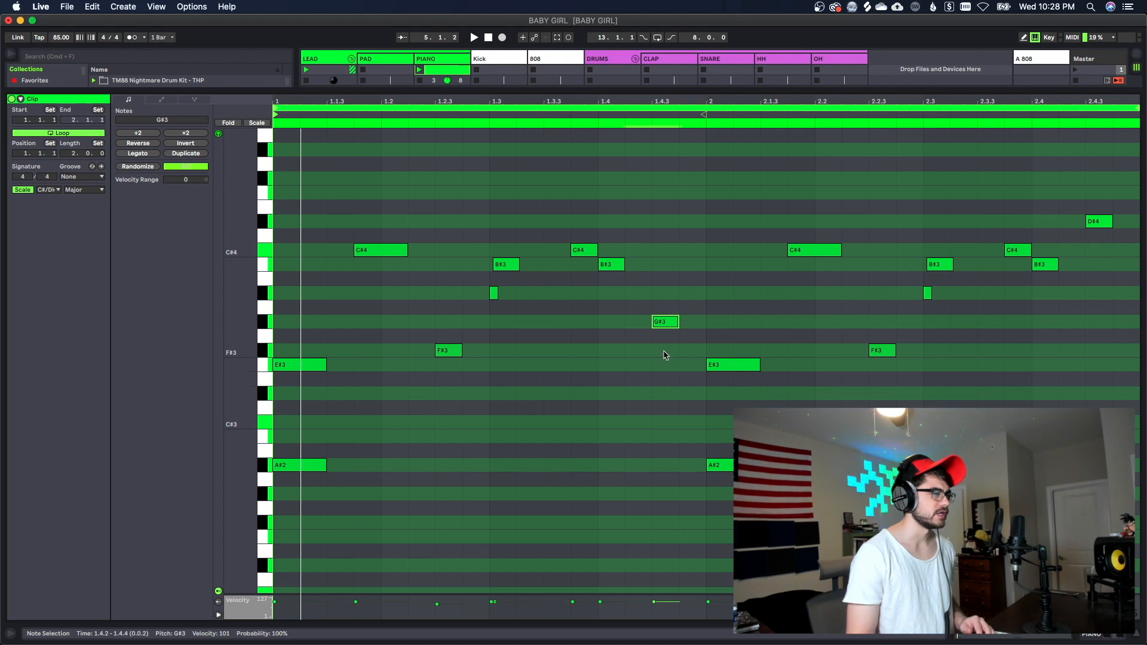
pyautogui.click(1091, 637)
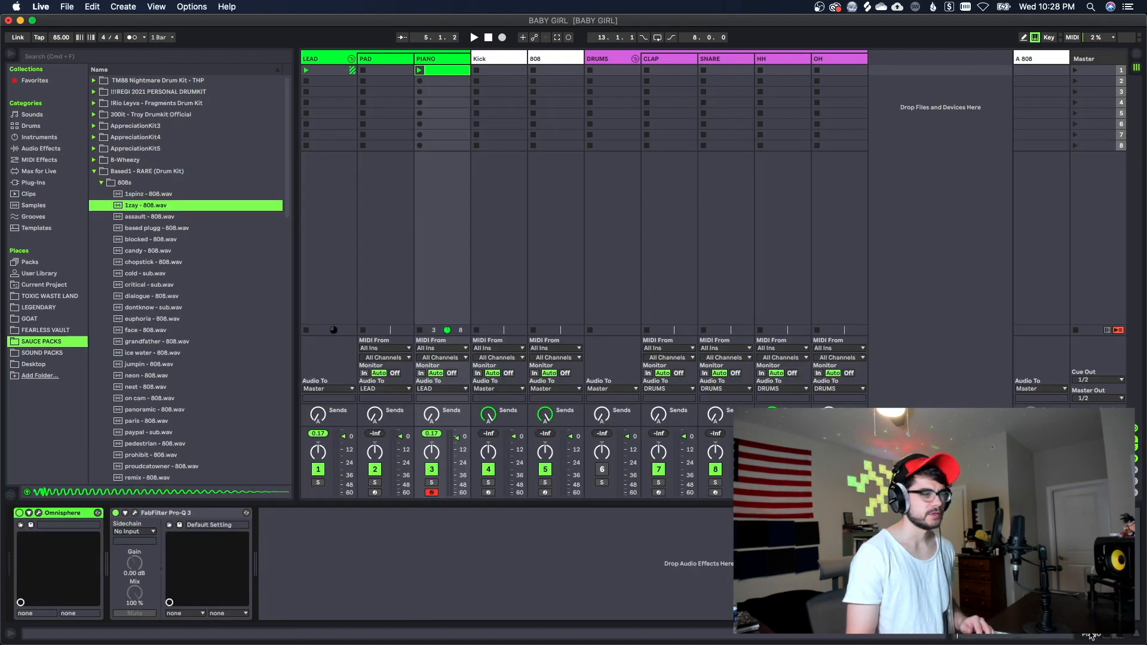
pyautogui.press('space')
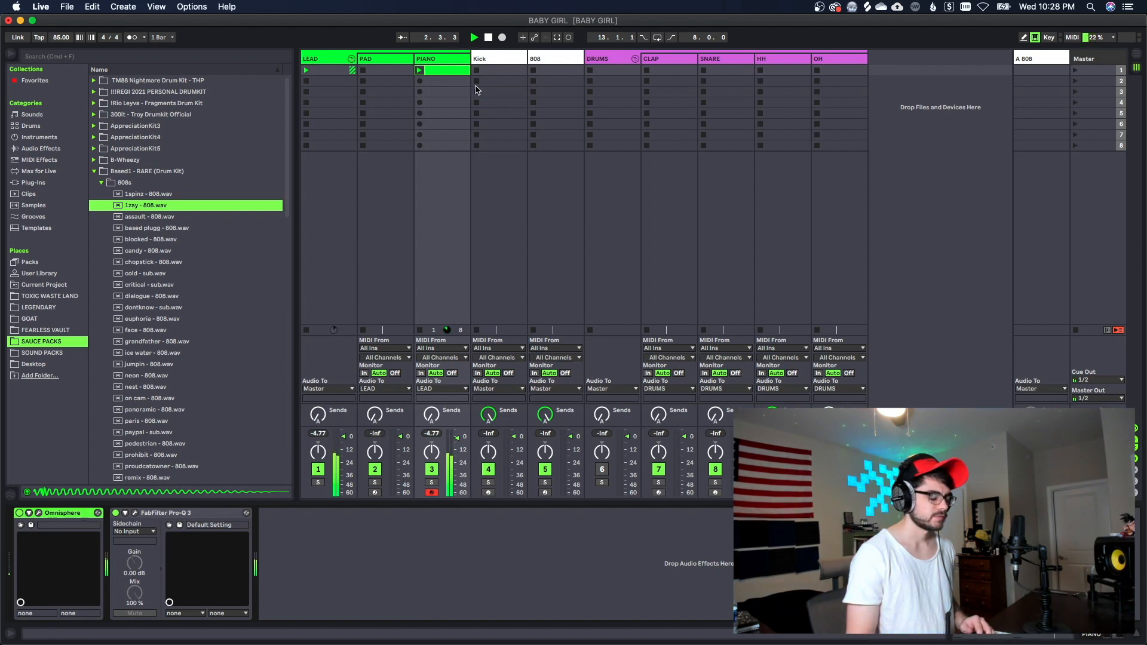
# Duplicate the PIANO track with its clip and instrument, and play the loop
pyautogui.press('super+d')
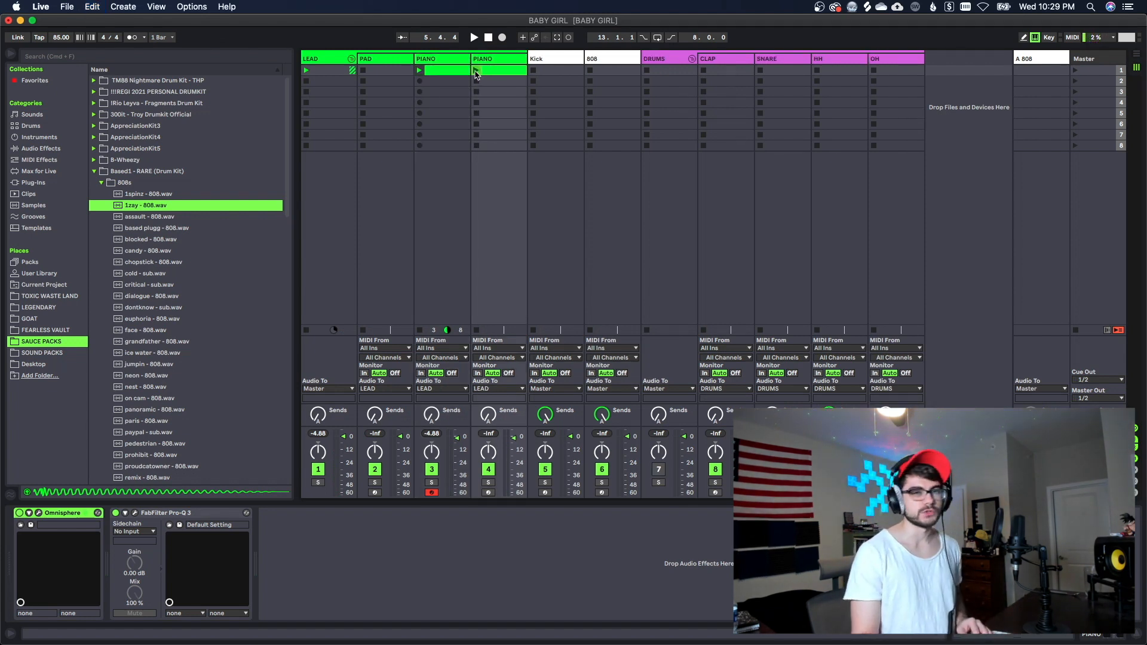
pyautogui.press('space')
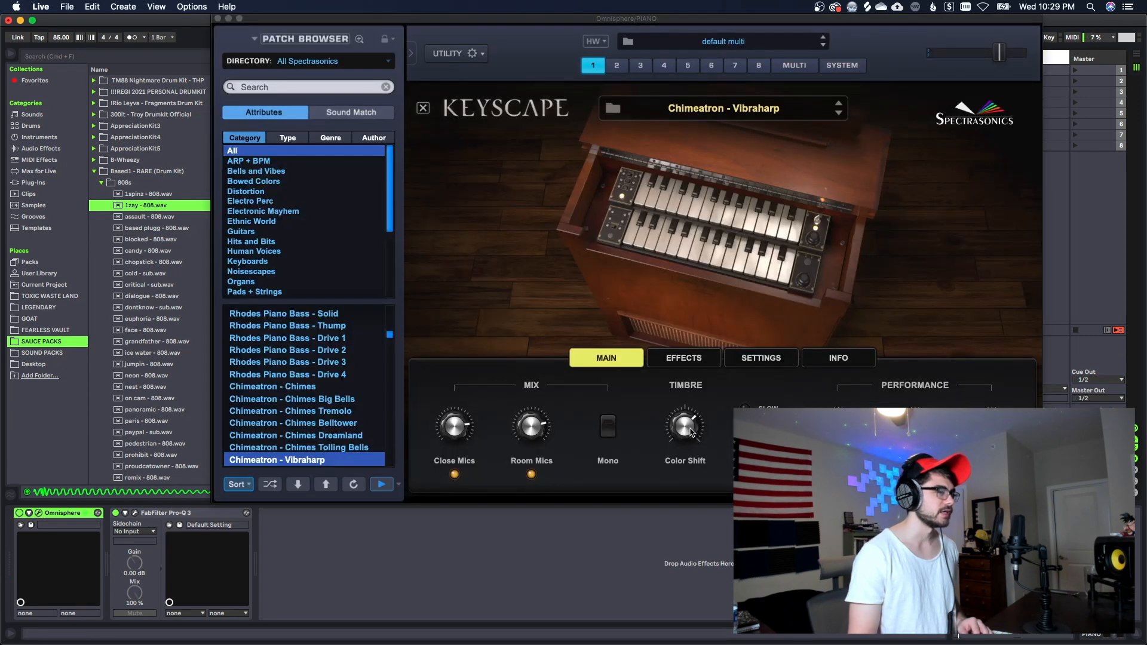
# Adjust the Color Shift in the vibraharp instrument, close its window and play both piano layers
pyautogui.click(695, 436)
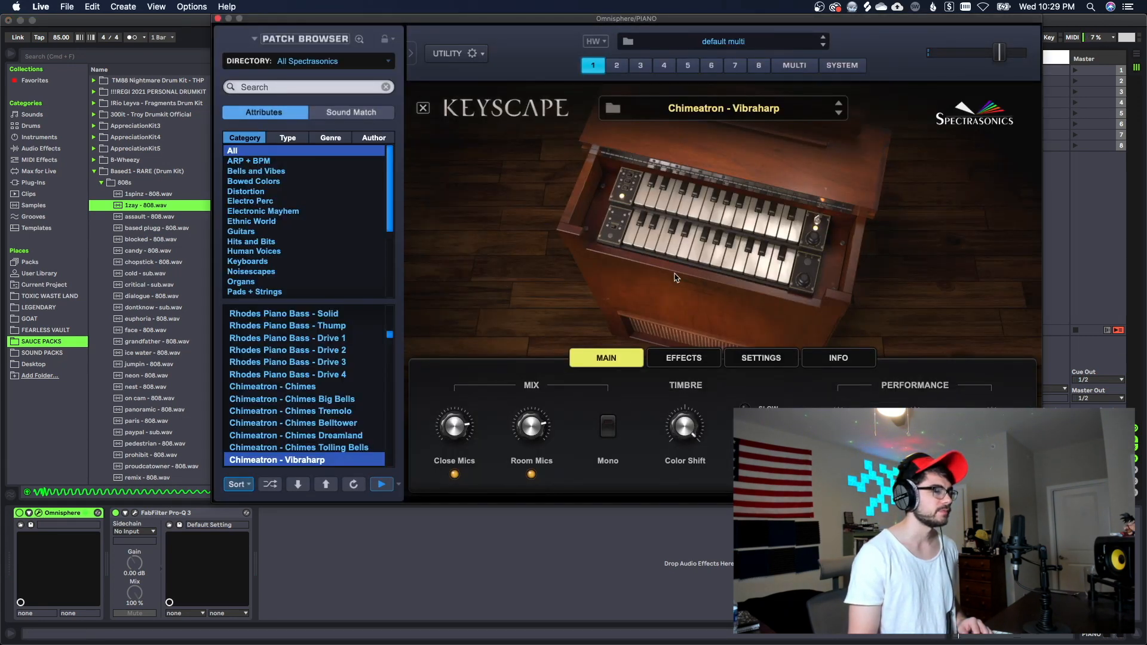
pyautogui.click(217, 18)
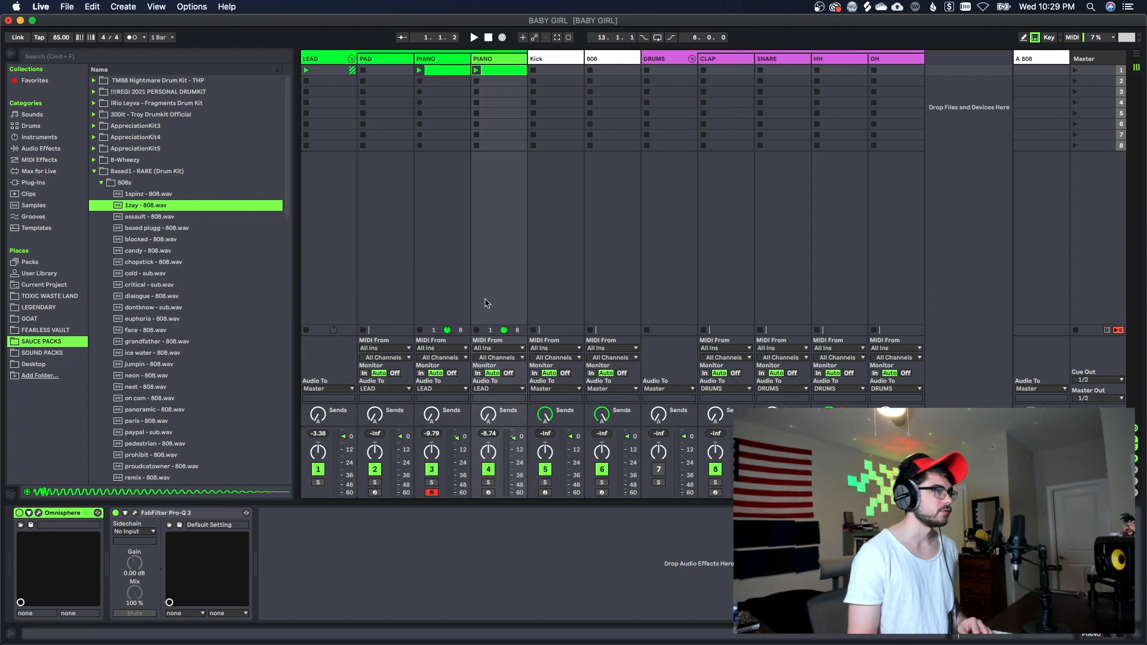
pyautogui.press('space')
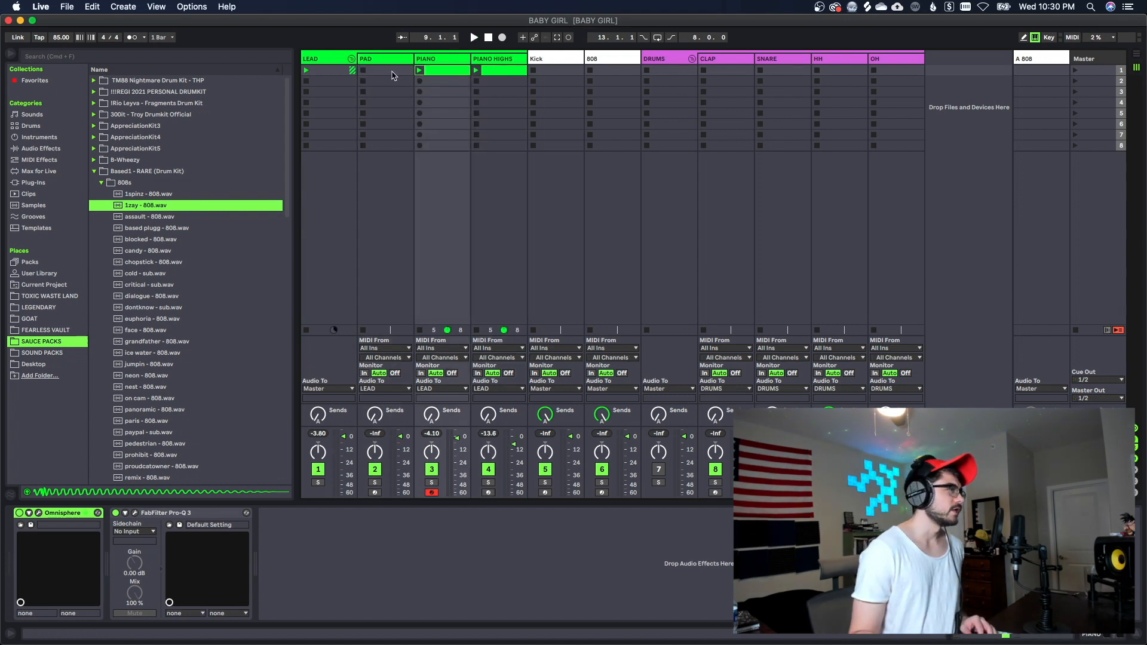
# Copy the PIANO clip into the first slot of the PAD track
pyautogui.click(383, 69)
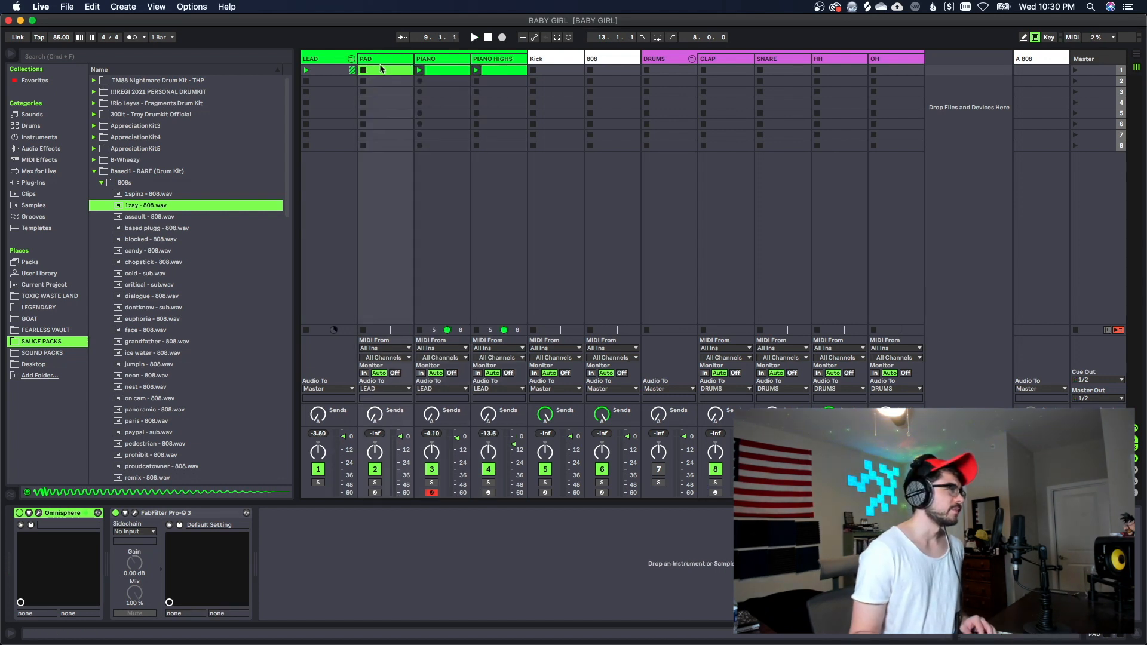
pyautogui.click(450, 72)
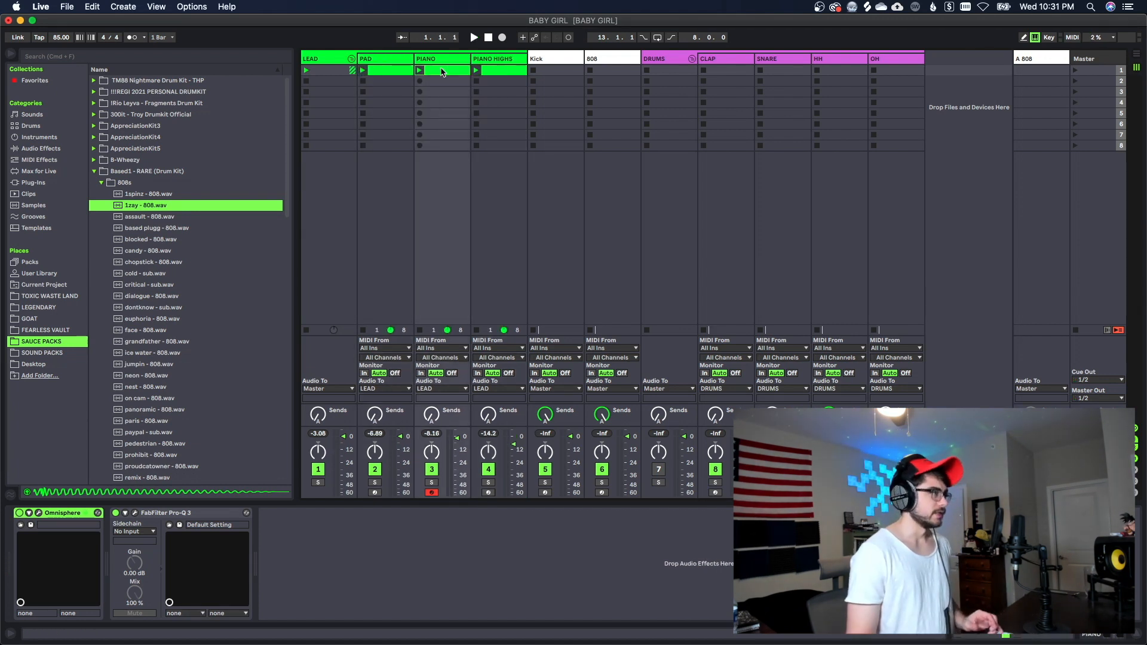
# Open the PAD clip and deactivate the melody notes that follow the opening chord in both bars
pyautogui.doubleClick(378, 71)
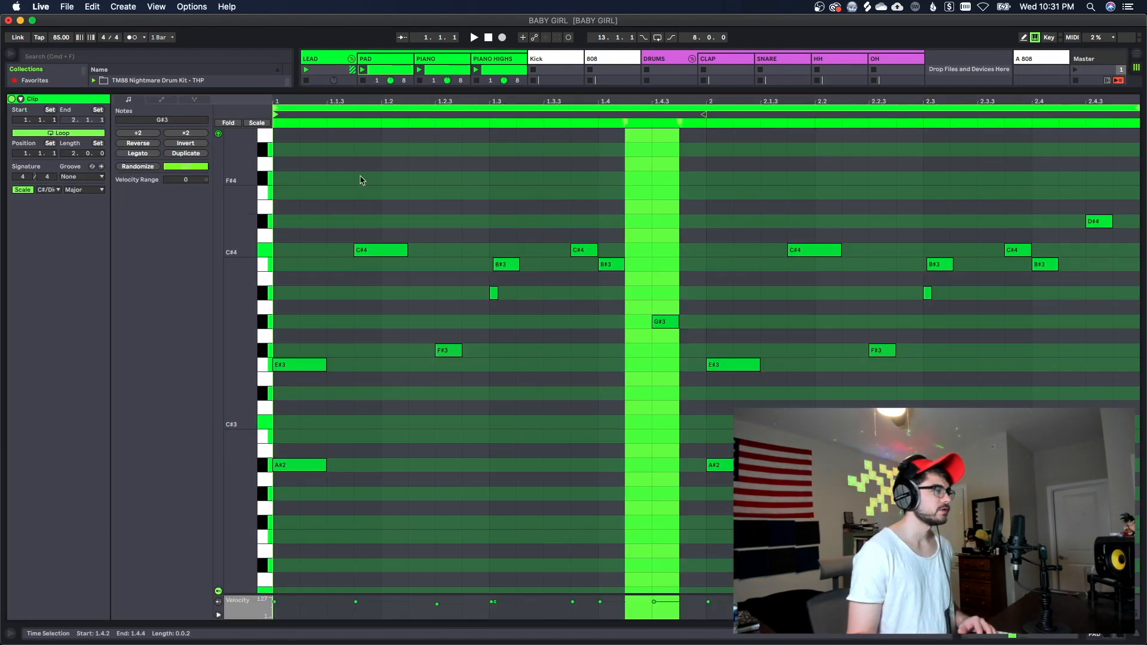
pyautogui.moveTo(353, 179); pyautogui.dragTo(693, 421)
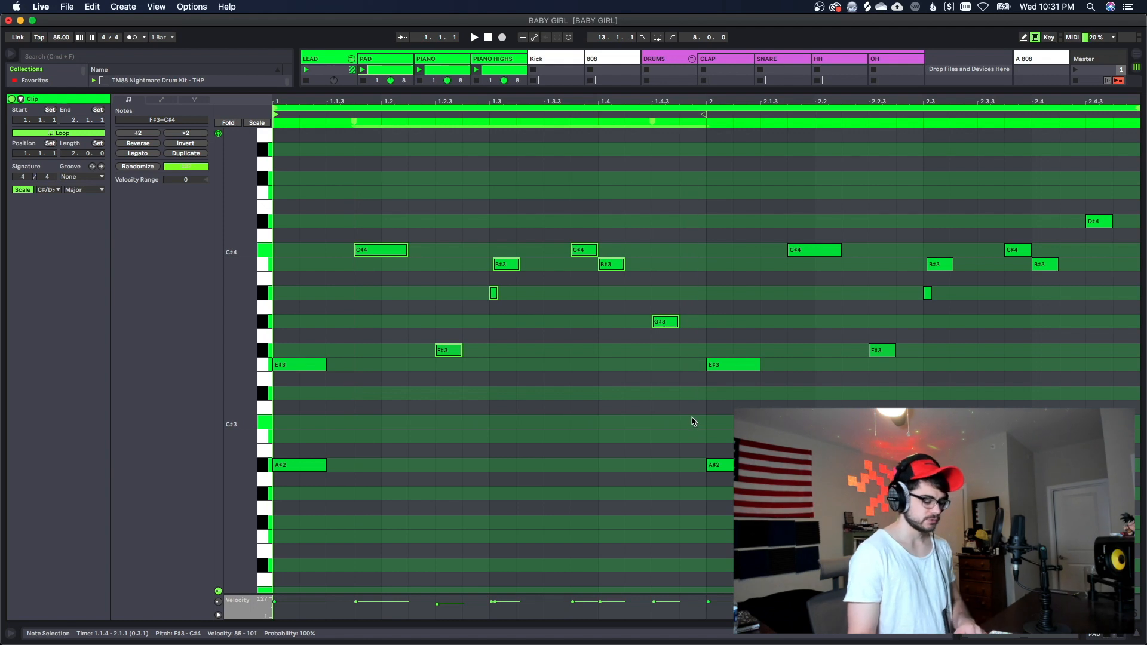
pyautogui.moveTo(776, 179); pyautogui.dragTo(1141, 410)
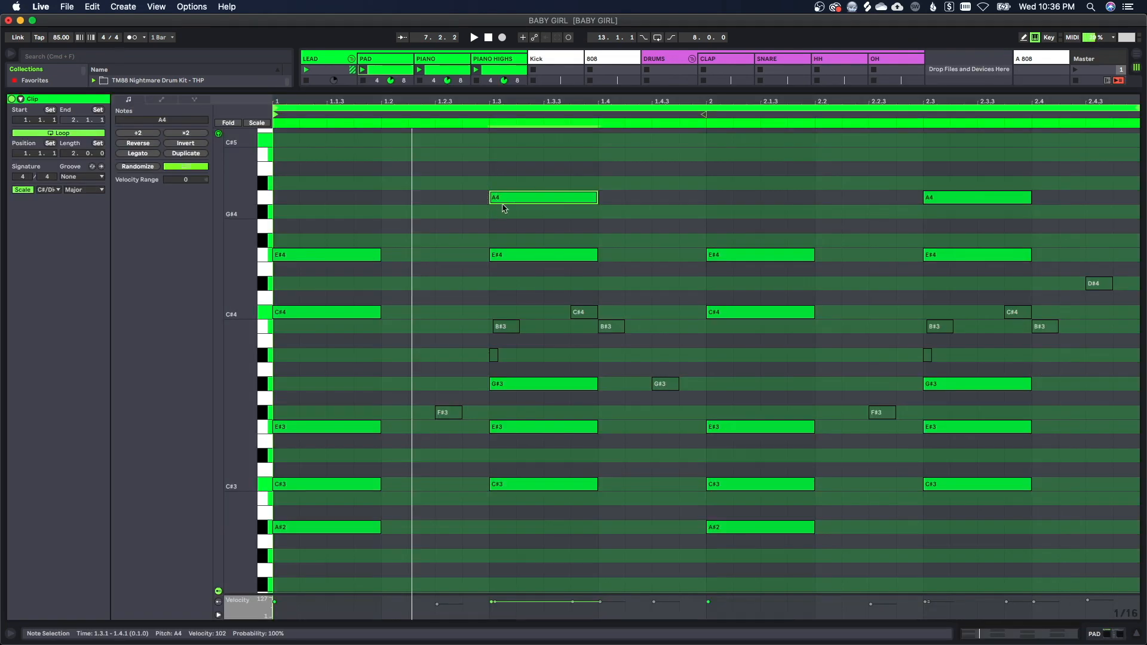
# Lower the A4 notes of the pad chords at 1.3 and 2.3 to G#4 and play the clip
pyautogui.click(506, 212)
pyautogui.moveTo(506, 212); pyautogui.dragTo(967, 215)
pyautogui.press('space')
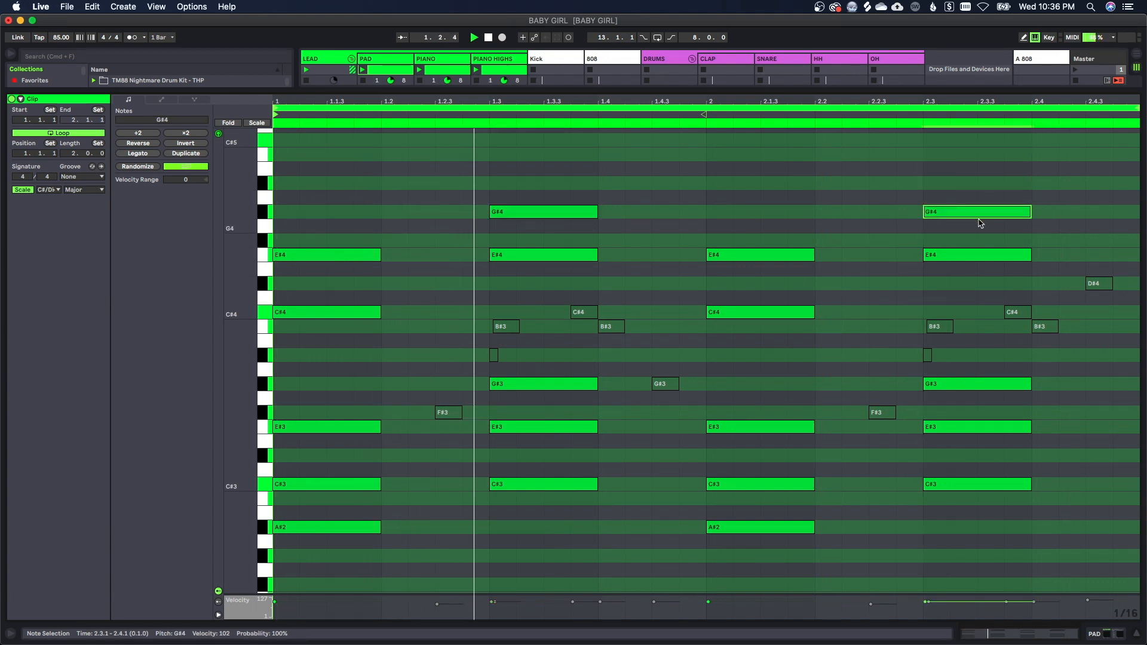
# Copy the lowest note of all four pad chords one octave down, to A#1 and C#2, and play the clip
pyautogui.scroll(-3, 1011, 397)
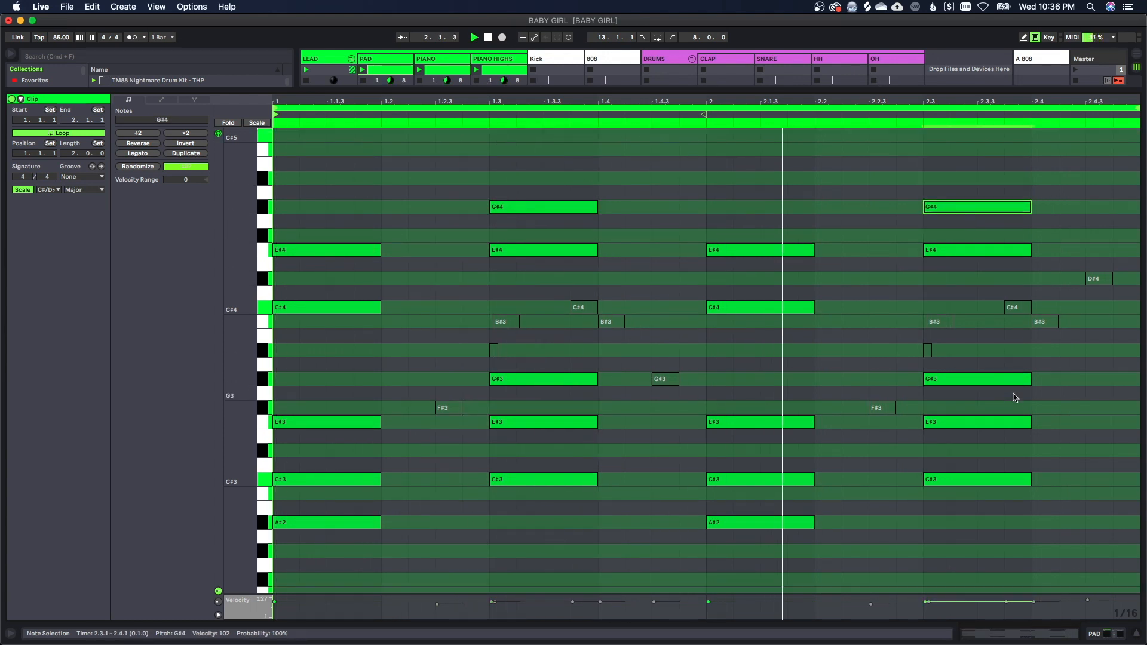
pyautogui.scroll(-3, 1011, 397)
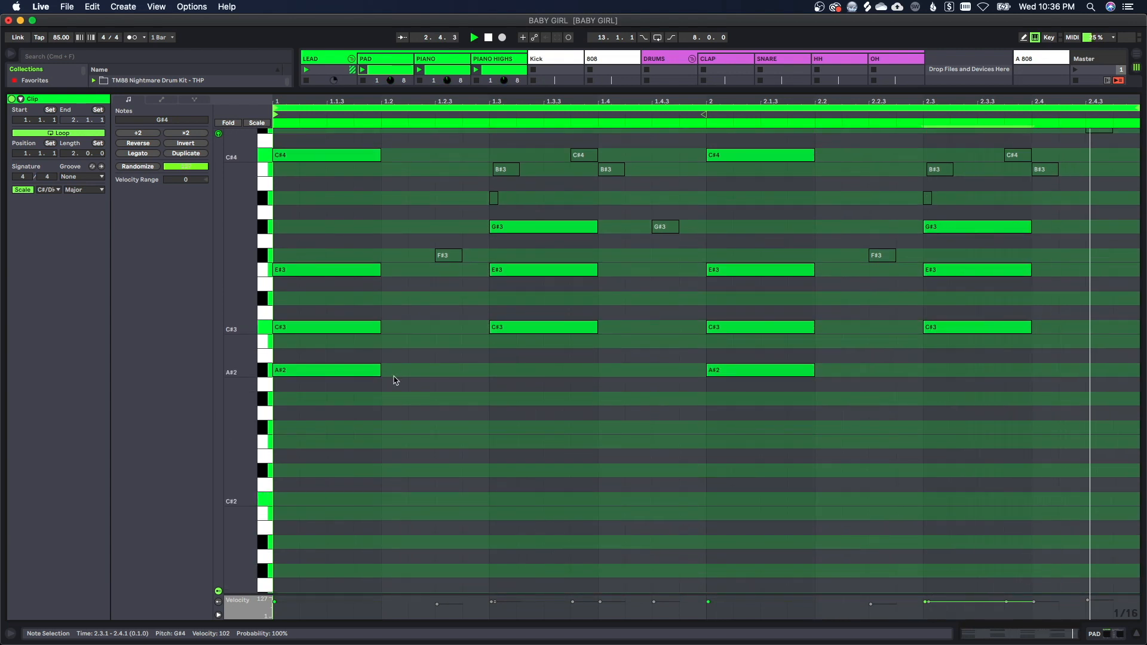
pyautogui.click(350, 371)
pyautogui.keyDown('shift'); pyautogui.click(494, 326); pyautogui.keyUp('shift')
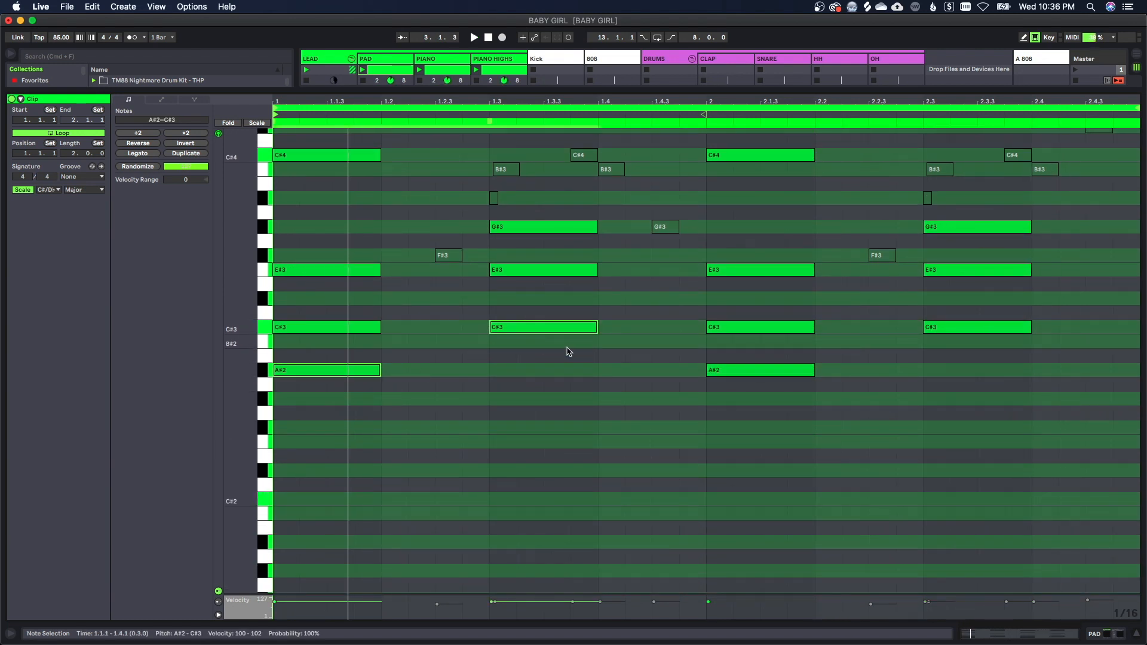
pyautogui.keyDown('shift'); pyautogui.click(721, 373); pyautogui.keyUp('shift')
pyautogui.keyDown('shift'); pyautogui.click(1004, 327); pyautogui.keyUp('shift')
pyautogui.scroll(-2, 579, 338)
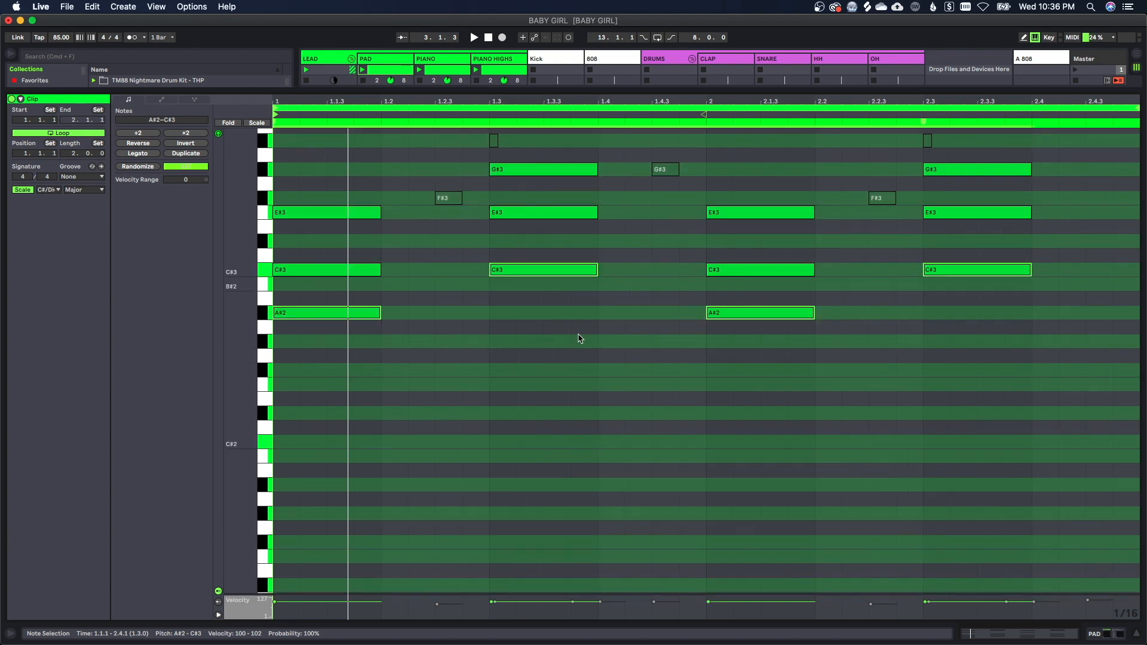
pyautogui.moveTo(330, 313); pyautogui.dragTo(332, 479)
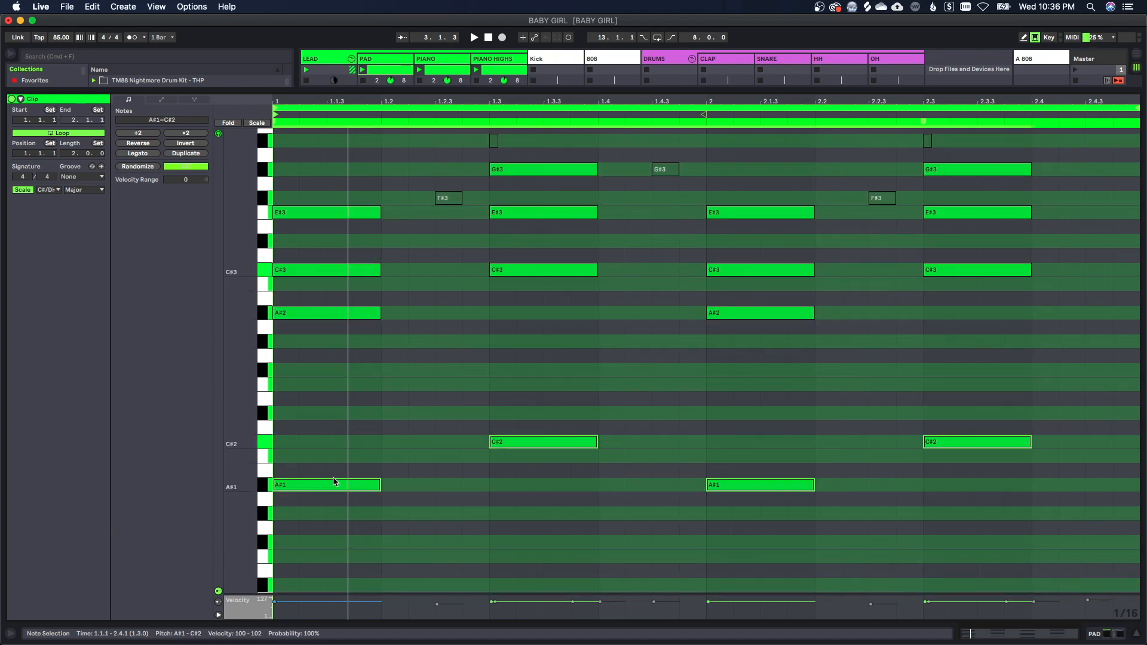
pyautogui.press('space')
pyautogui.scroll(4, 376, 415)
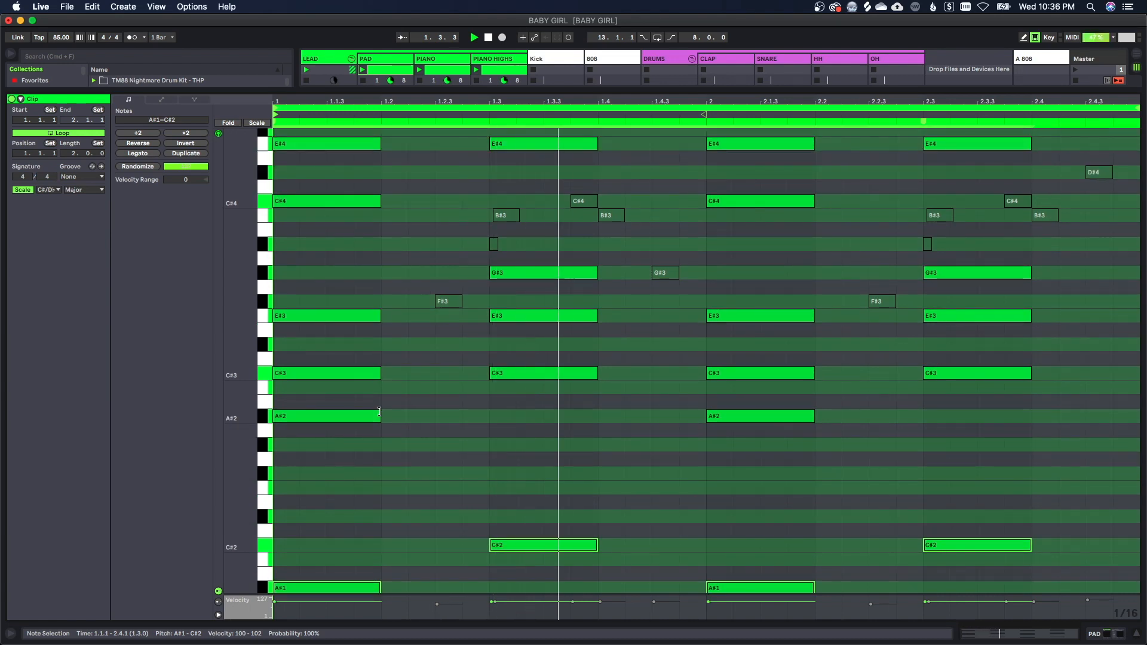
# Select the Grains of Castigo patch from the Pads + Strings category for the PAD track's Omnisphere
pyautogui.scroll(2, 384, 414)
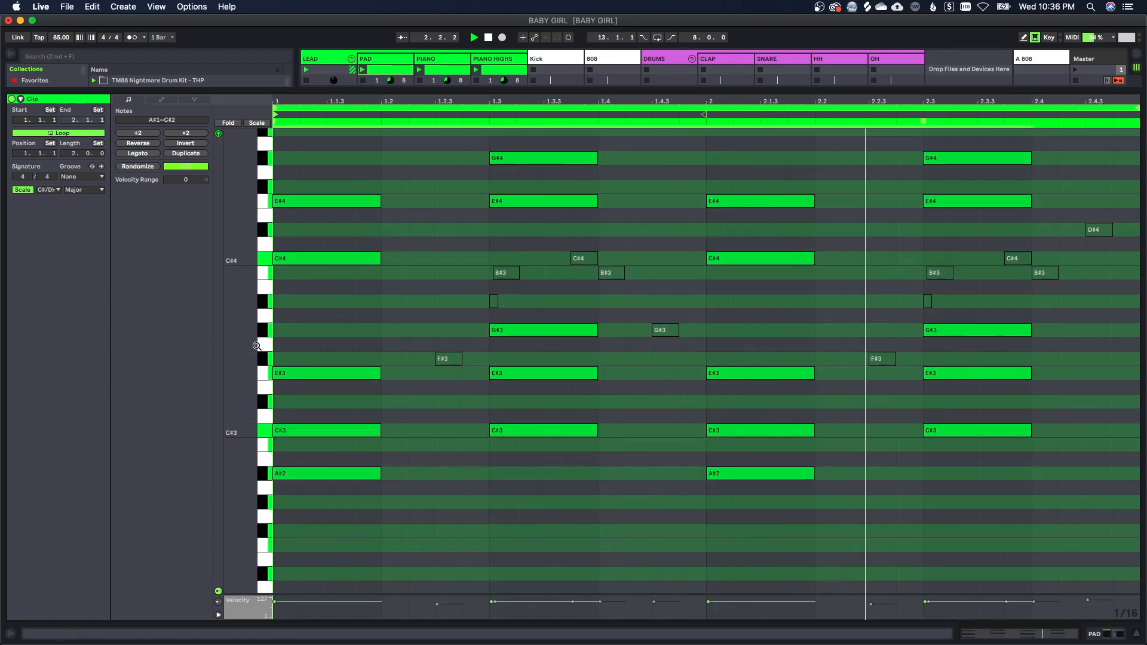
pyautogui.moveTo(241, 345); pyautogui.dragTo(198, 345)
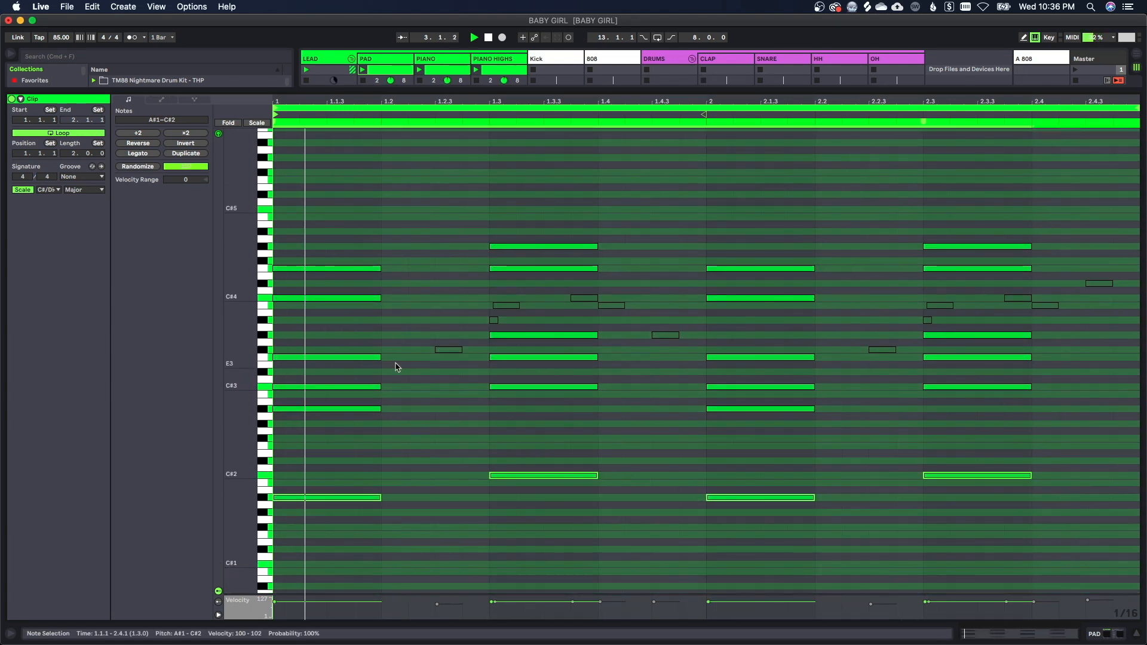
pyautogui.click(369, 422)
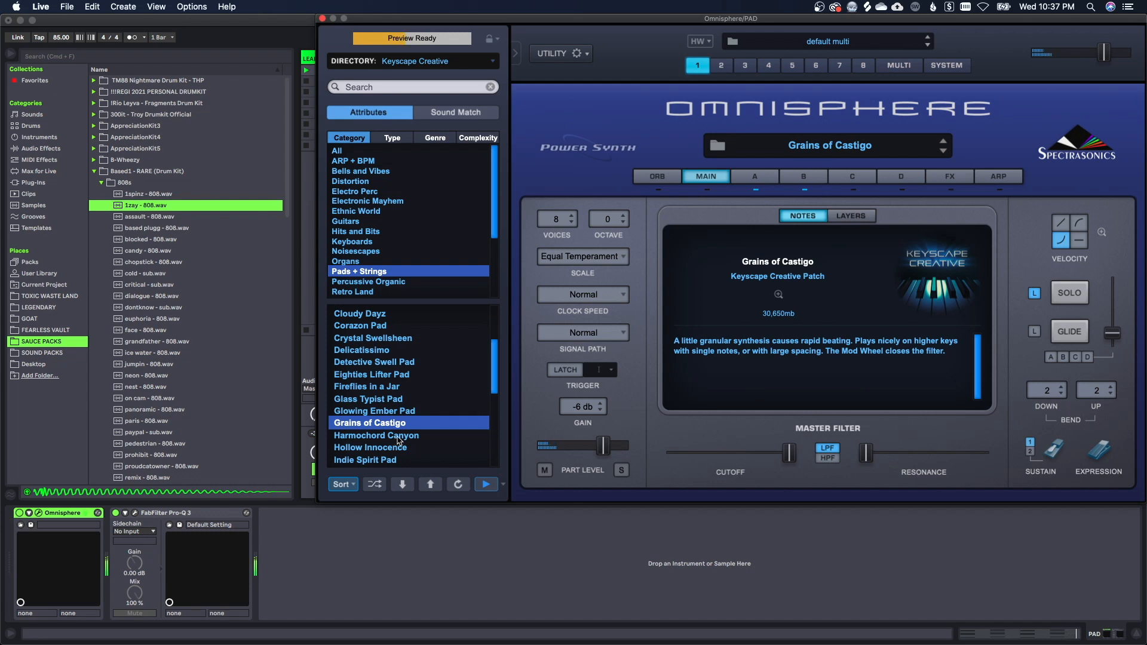
# Shorten the pad chords at 2 and 2.3 to half a beat and play the clip
pyautogui.moveTo(724, 179); pyautogui.dragTo(753, 478)
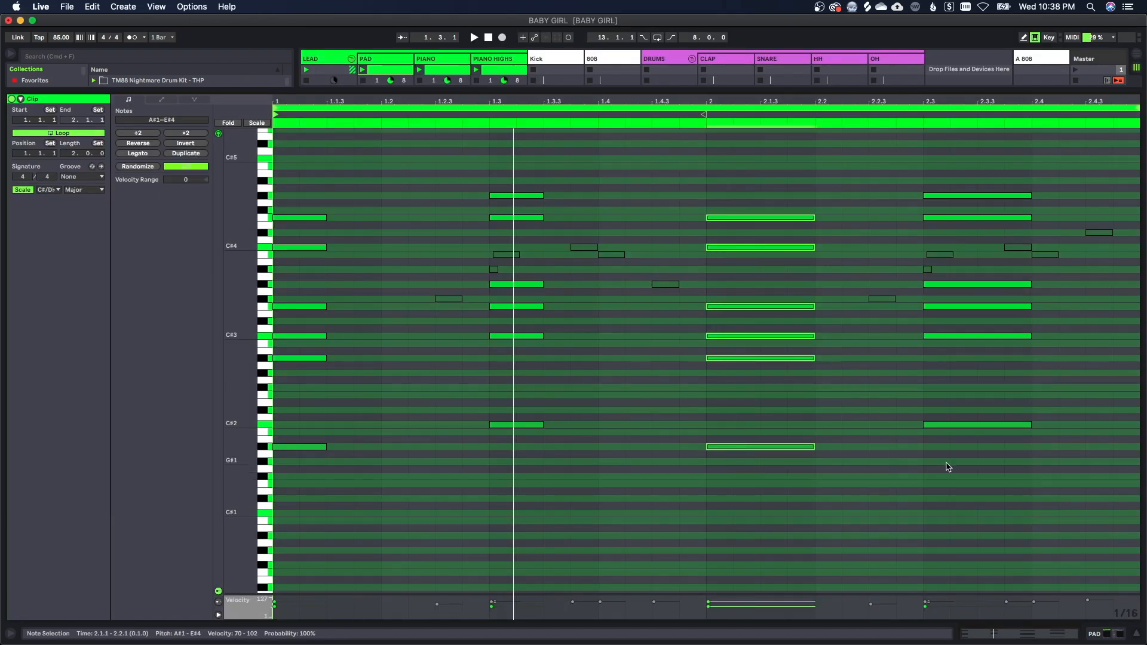
pyautogui.moveTo(948, 467); pyautogui.dragTo(979, 194)
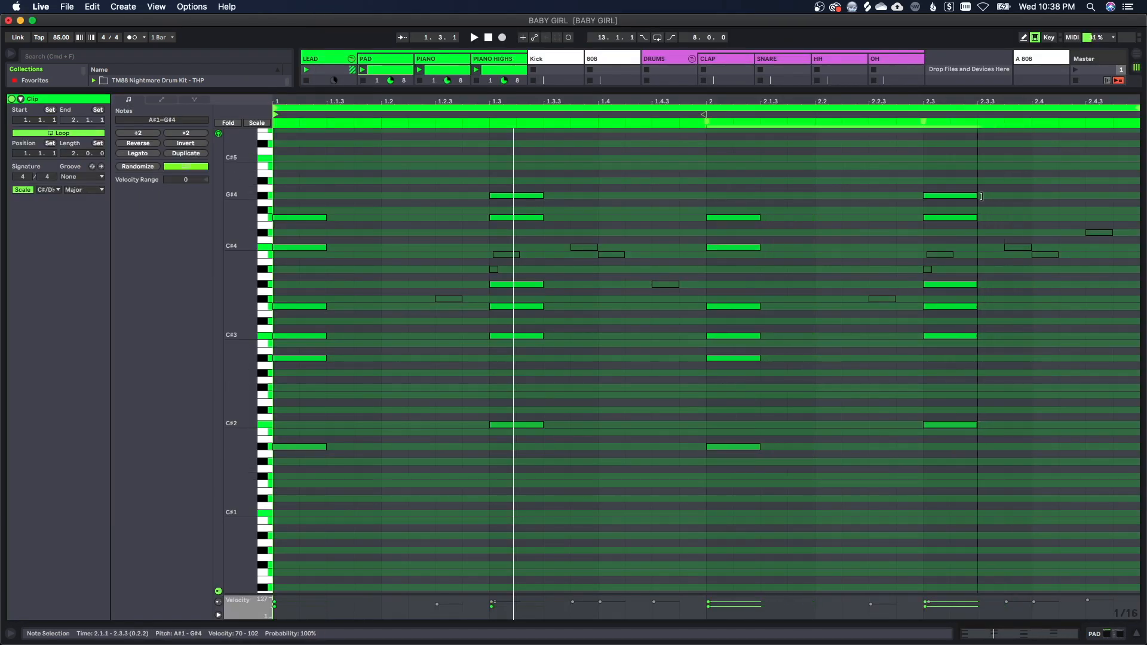
pyautogui.press('space')
pyautogui.click(871, 455)
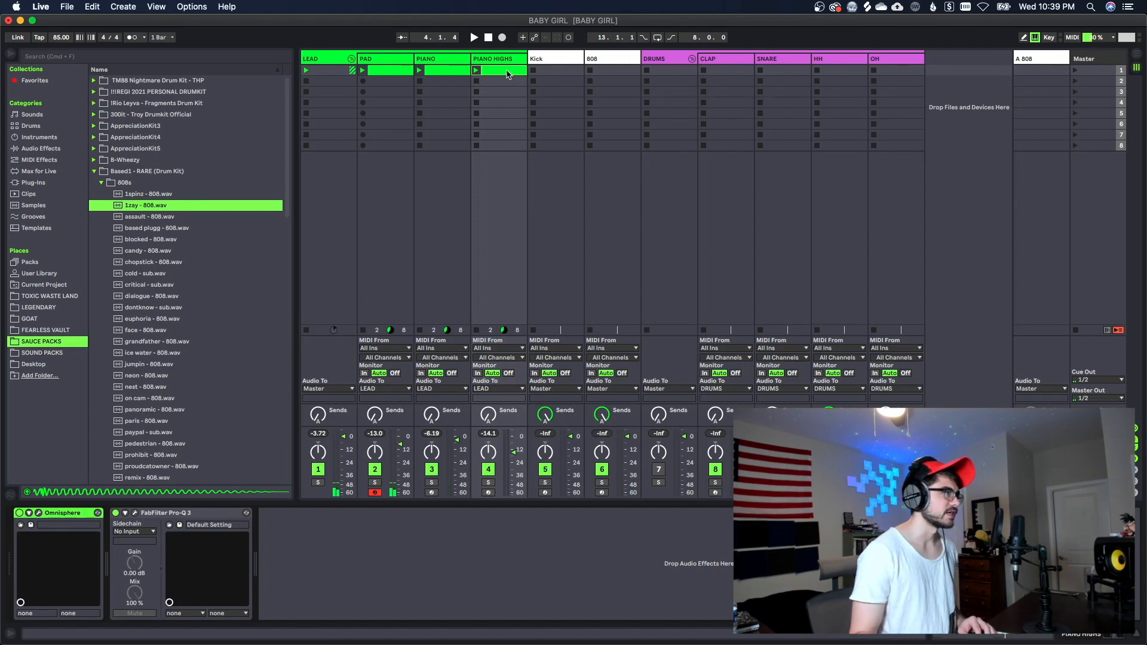
# Open the PIANO HIGHS clip to examine its notes, return to the track devices and start playback
pyautogui.doubleClick(507, 71)
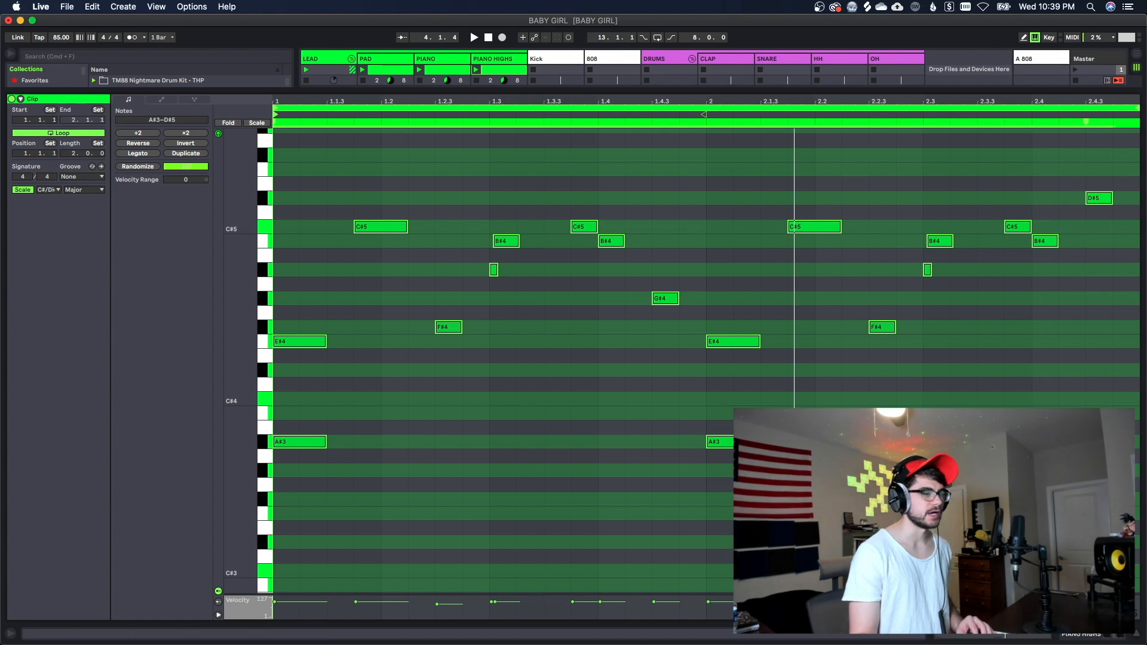
pyautogui.click(1005, 514)
pyautogui.click(1080, 634)
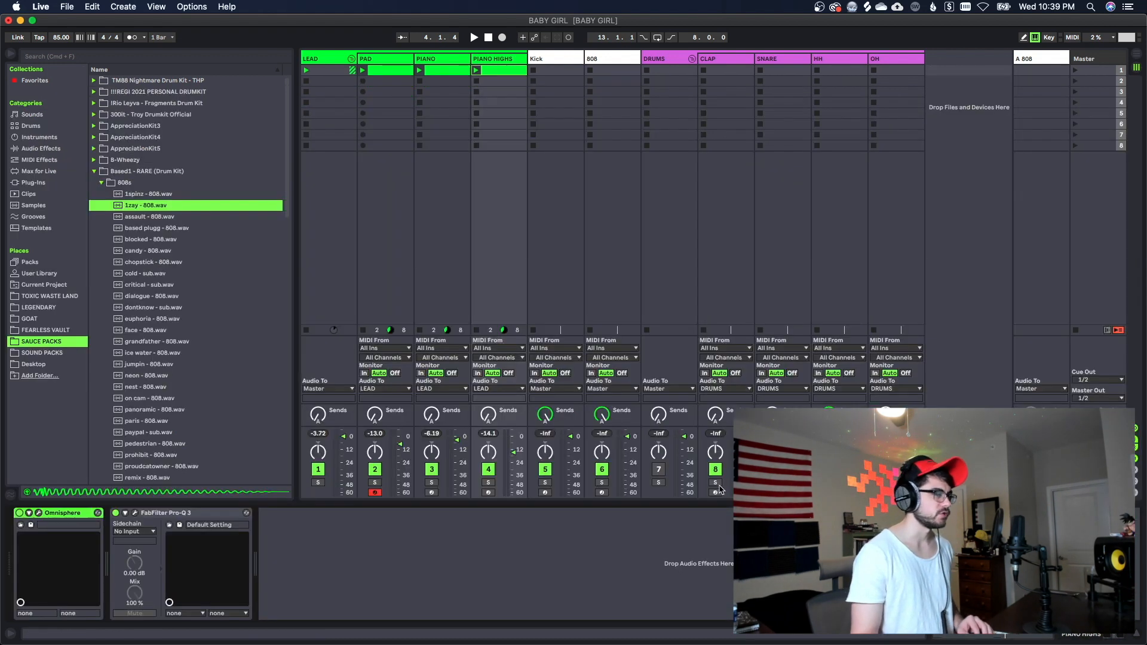
pyautogui.press('space')
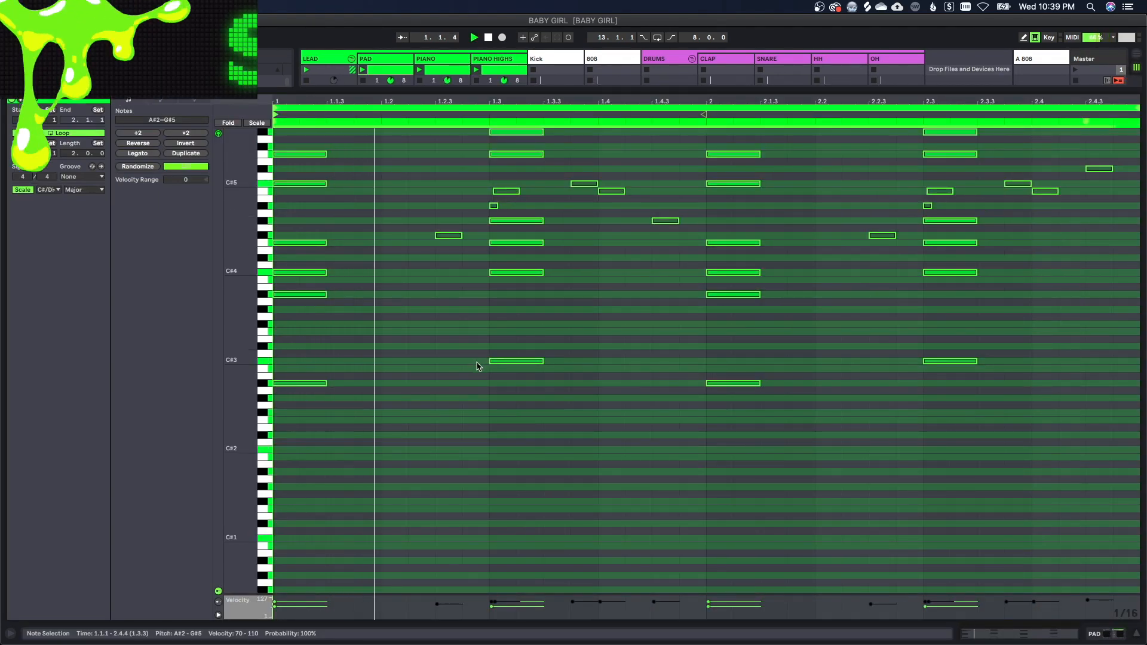
# Copy the PAD clip into the first slot of the 808 track and open the copy
pyautogui.scroll(3, 490, 383)
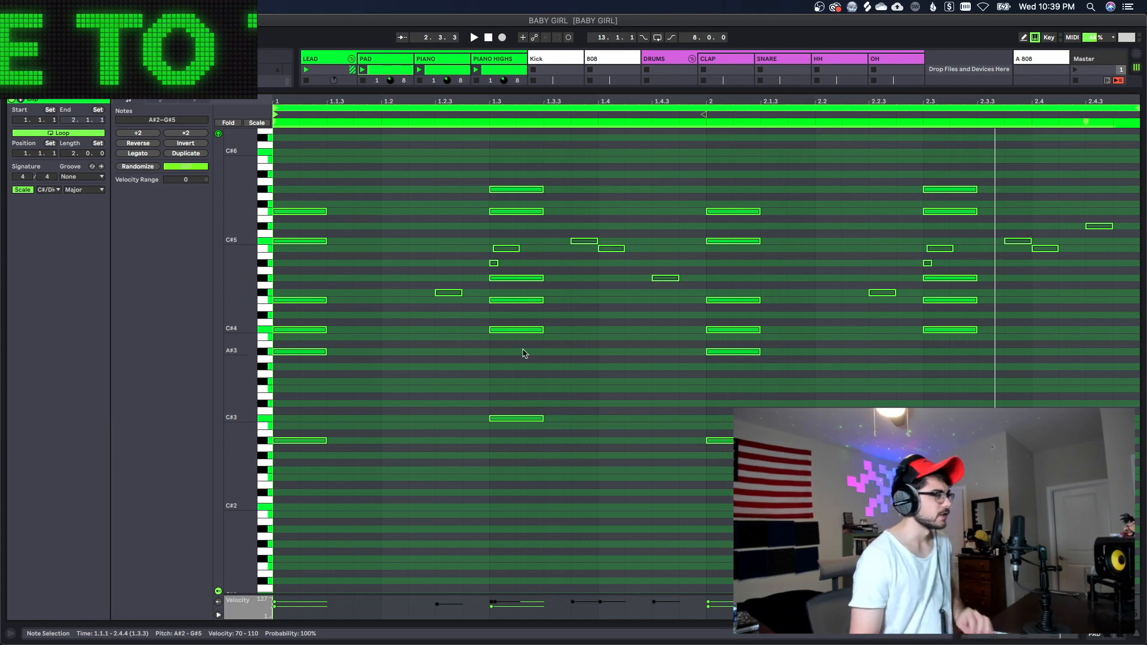
pyautogui.click(1107, 637)
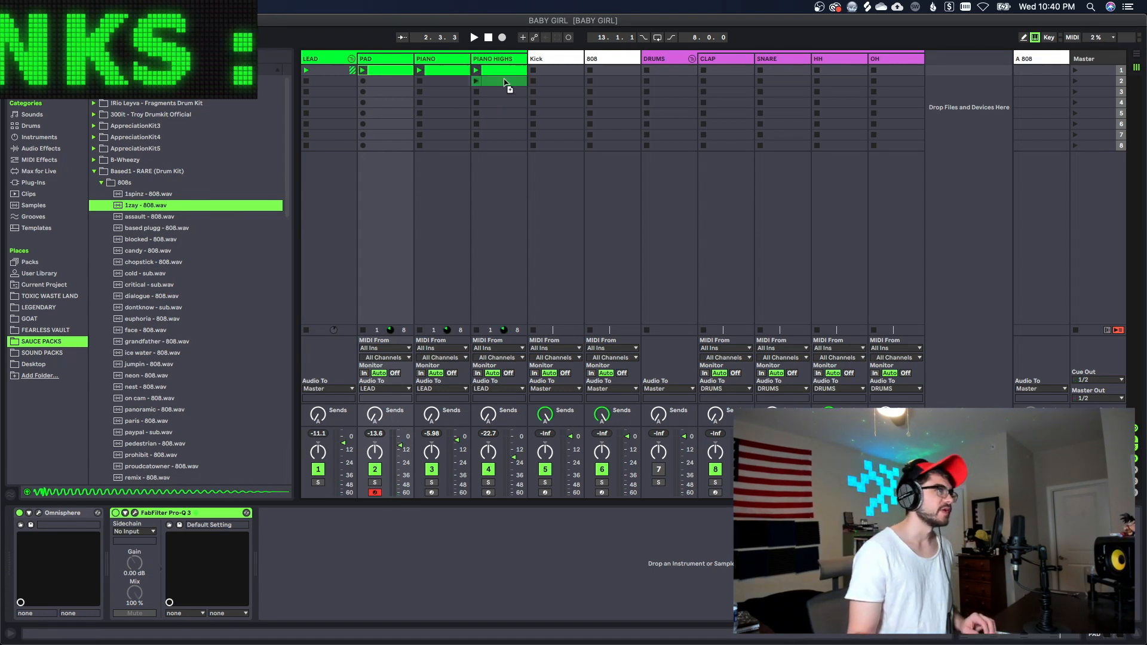
pyautogui.moveTo(505, 83); pyautogui.dragTo(607, 71)
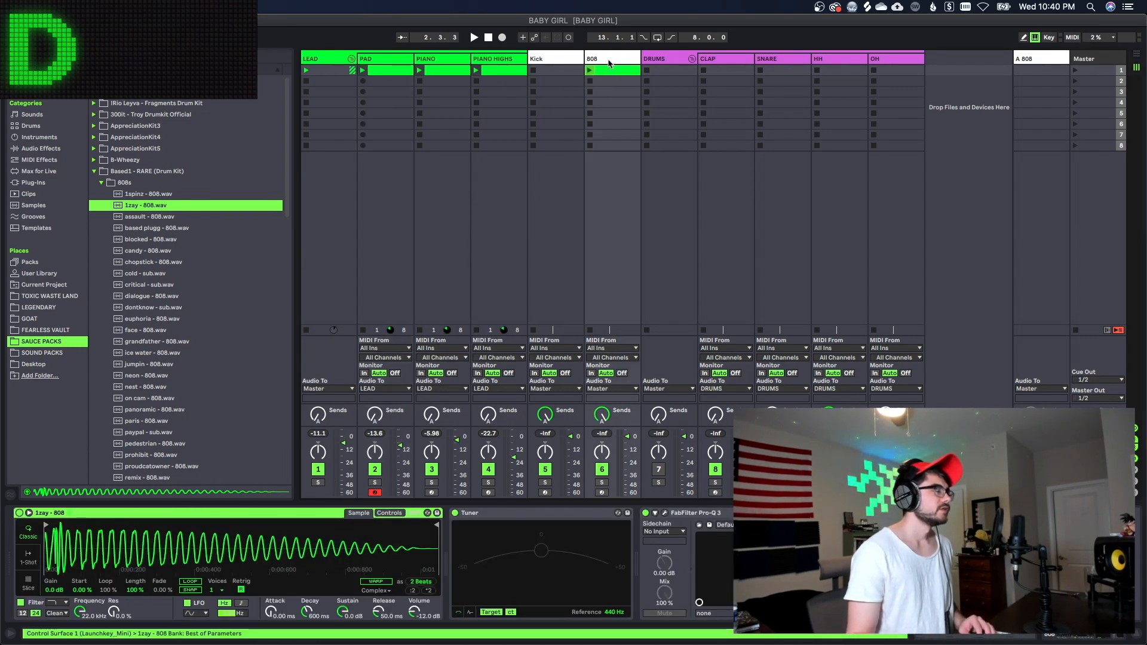
pyautogui.doubleClick(595, 71)
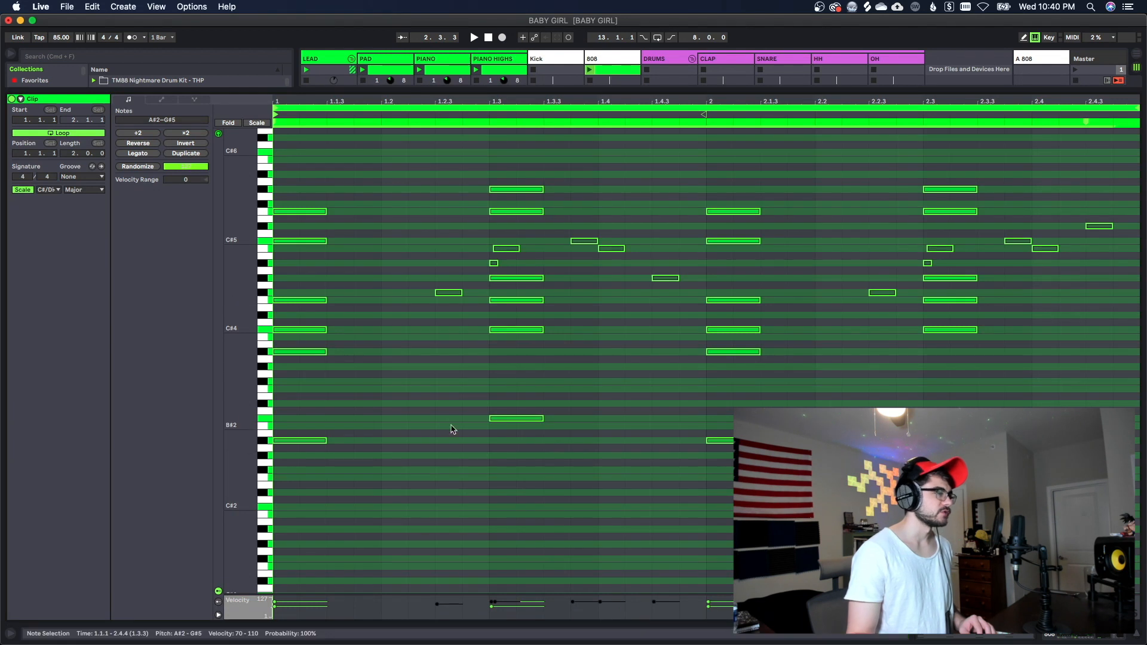
# Delete the upper notes of all four chords and the deactivated melody notes in the 808 clip, keeping only each chord's lowest note
pyautogui.moveTo(305, 158); pyautogui.dragTo(312, 417)
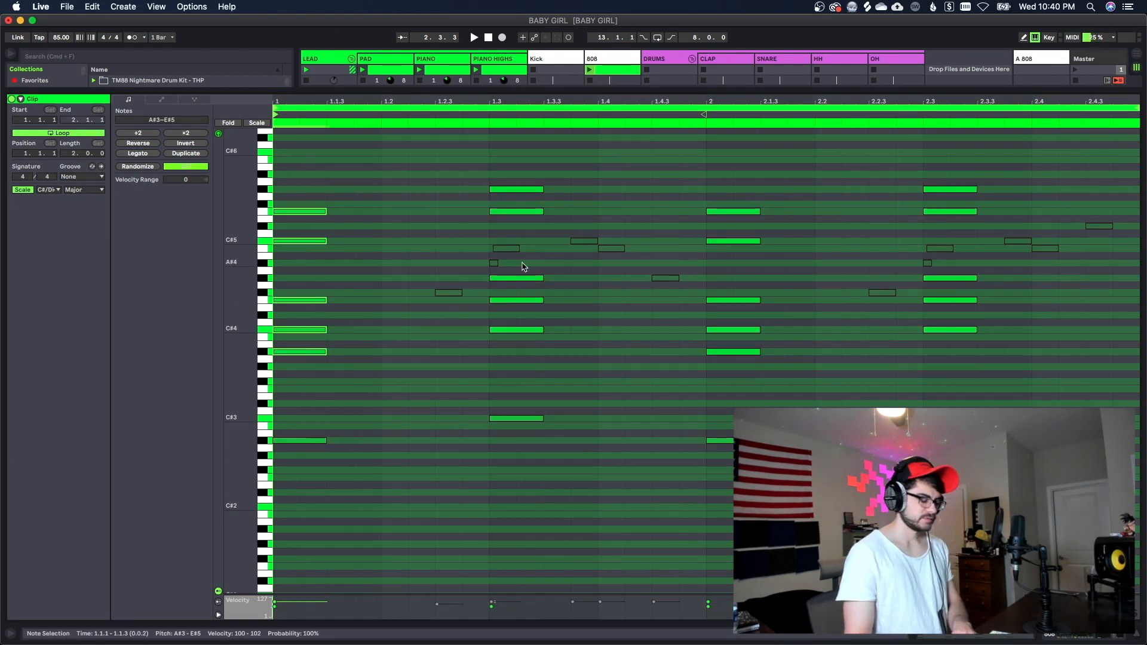
pyautogui.press('Delete')
pyautogui.moveTo(524, 146); pyautogui.dragTo(526, 347)
pyautogui.press('Delete')
pyautogui.moveTo(732, 175); pyautogui.dragTo(737, 371)
pyautogui.press('Delete')
pyautogui.moveTo(967, 158); pyautogui.dragTo(962, 370)
pyautogui.press('Delete')
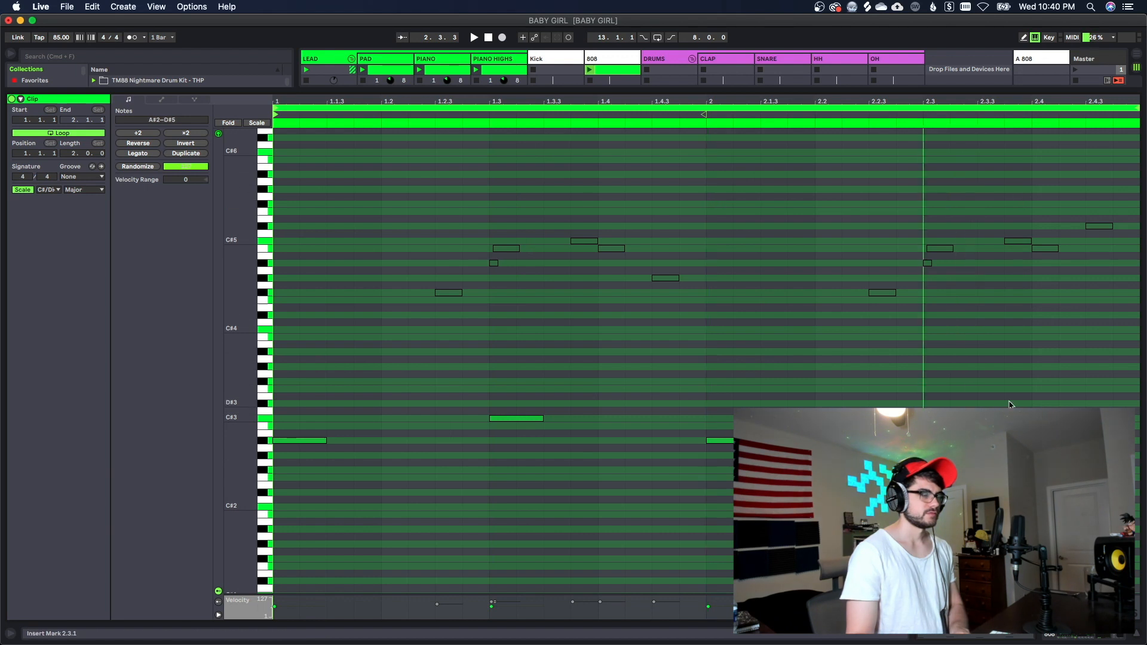
pyautogui.click(1004, 268)
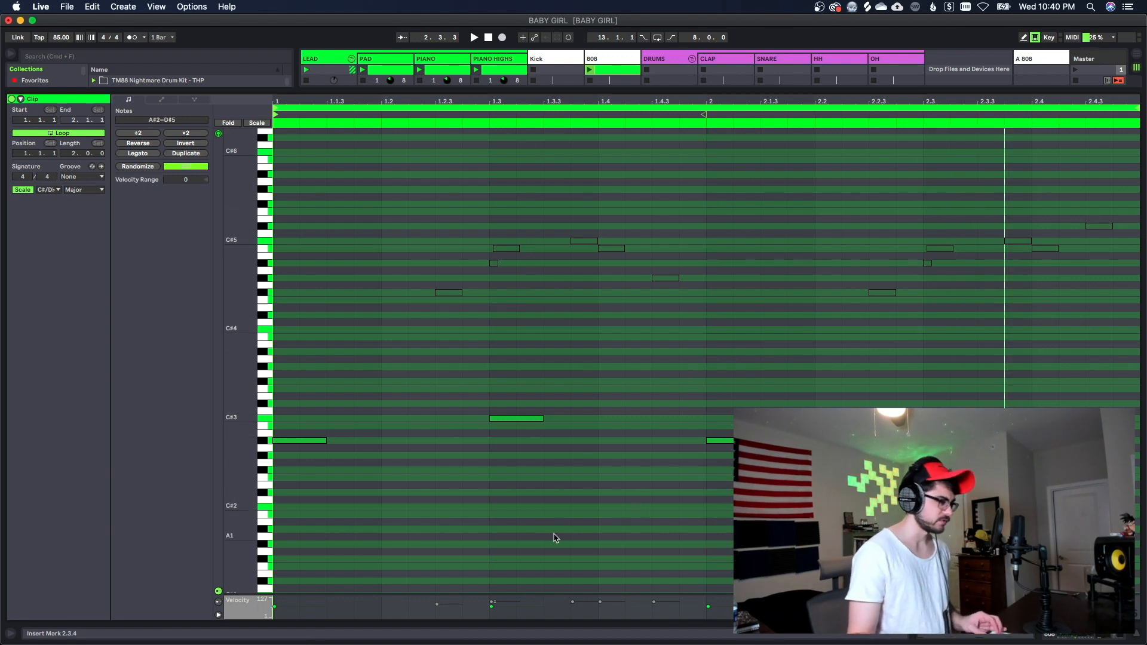
pyautogui.press('super+a')
# Add 808 notes on A#2 at 1.1.4 and 1.2.3 and C#3 at 1.3.4 and 1.4.3, and copy bar 1 to bar 2
pyautogui.doubleClick(360, 442)
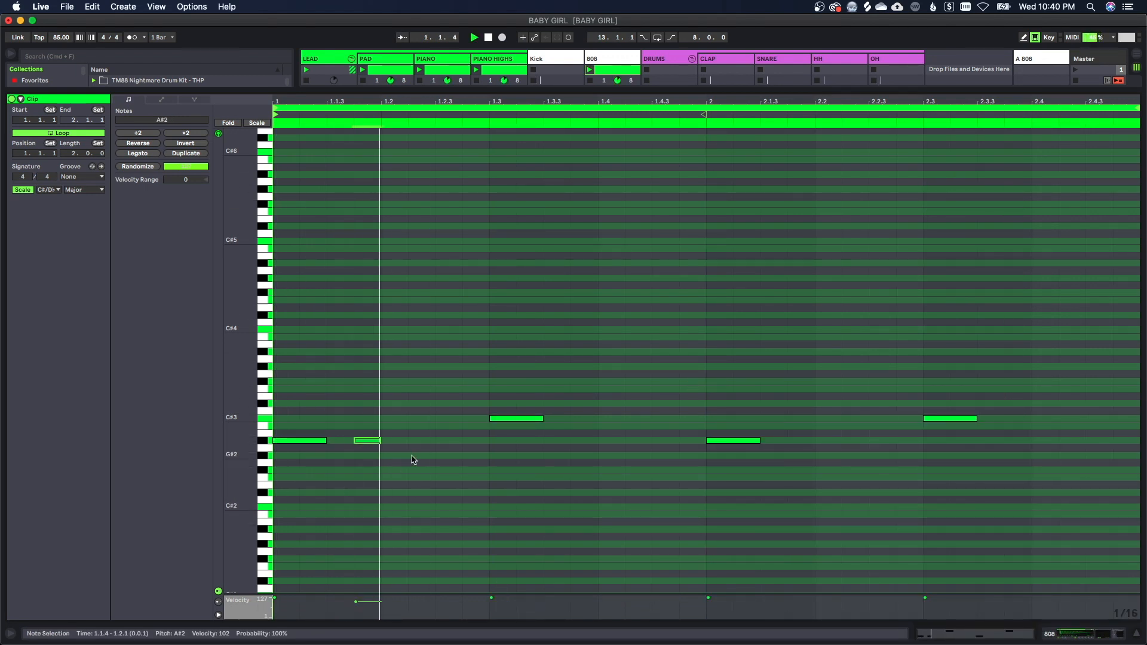
pyautogui.doubleClick(442, 442)
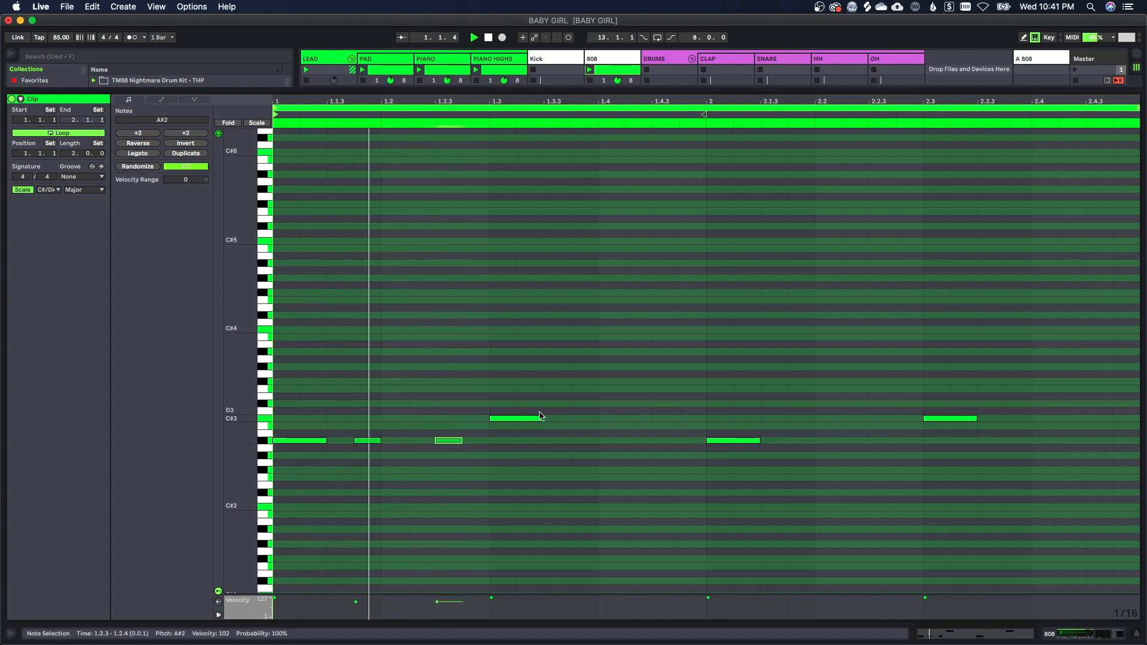
pyautogui.doubleClick(592, 418)
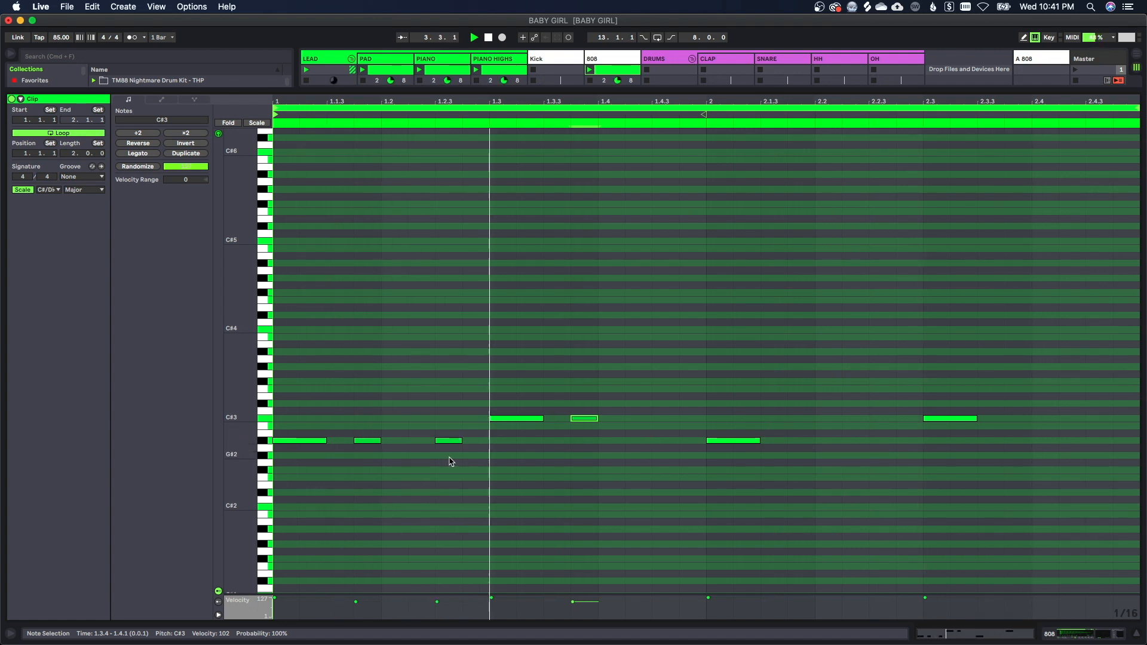
pyautogui.doubleClick(663, 419)
pyautogui.moveTo(290, 390); pyautogui.dragTo(563, 553)
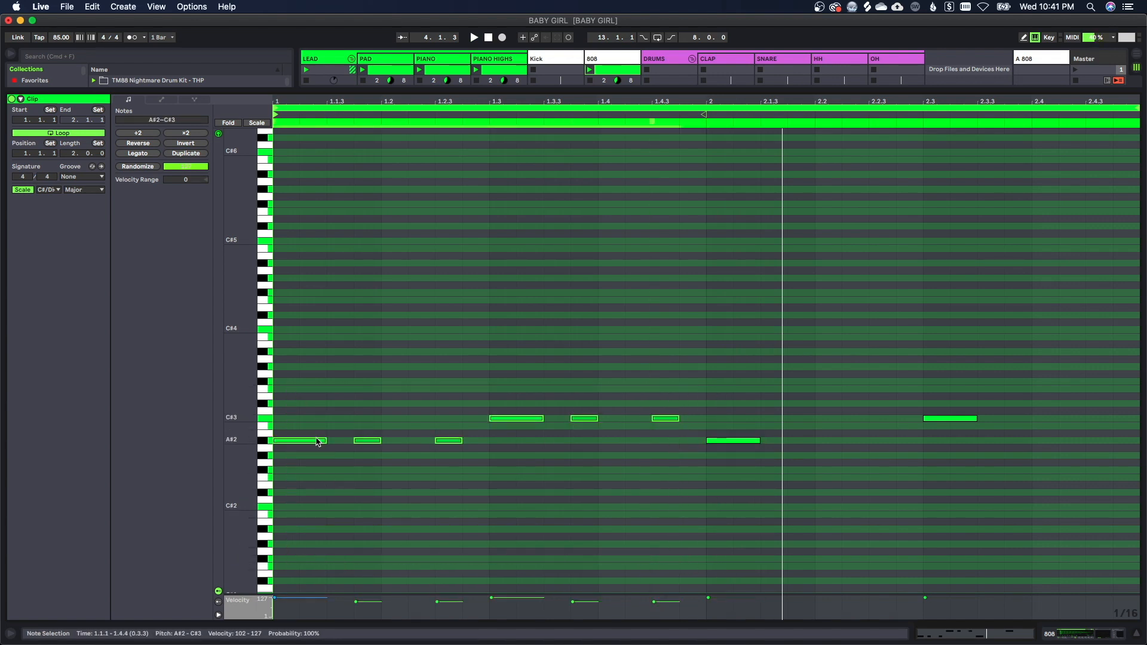
pyautogui.moveTo(317, 442); pyautogui.dragTo(748, 443)
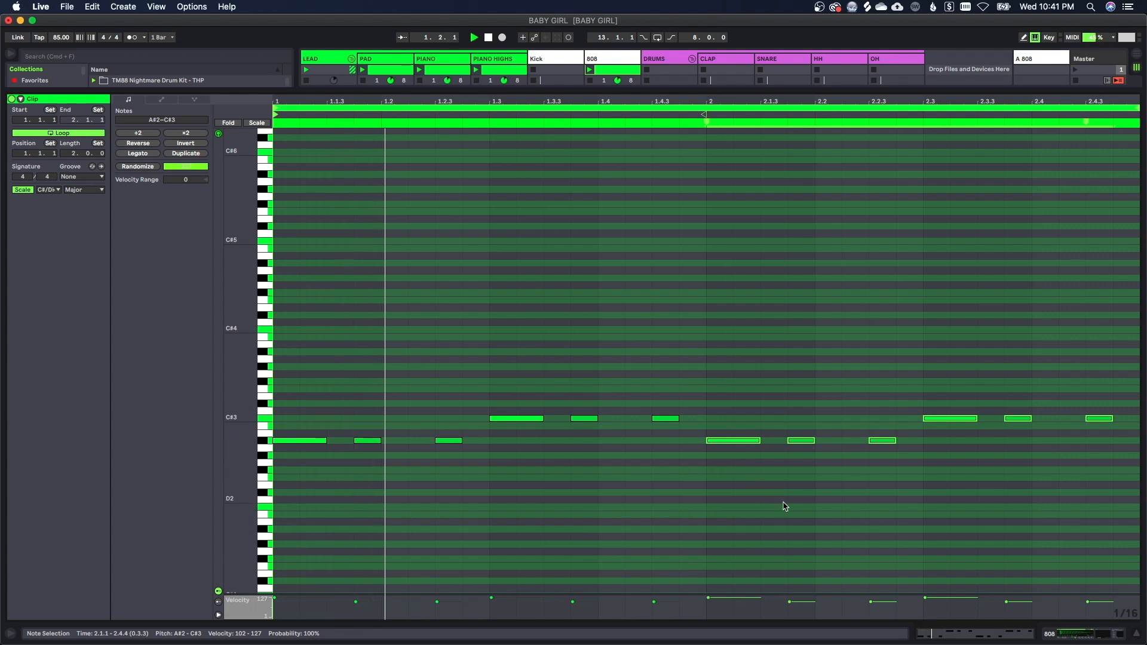
# Apply Legato to all the 808 notes and set their velocities to 127
pyautogui.click(660, 510)
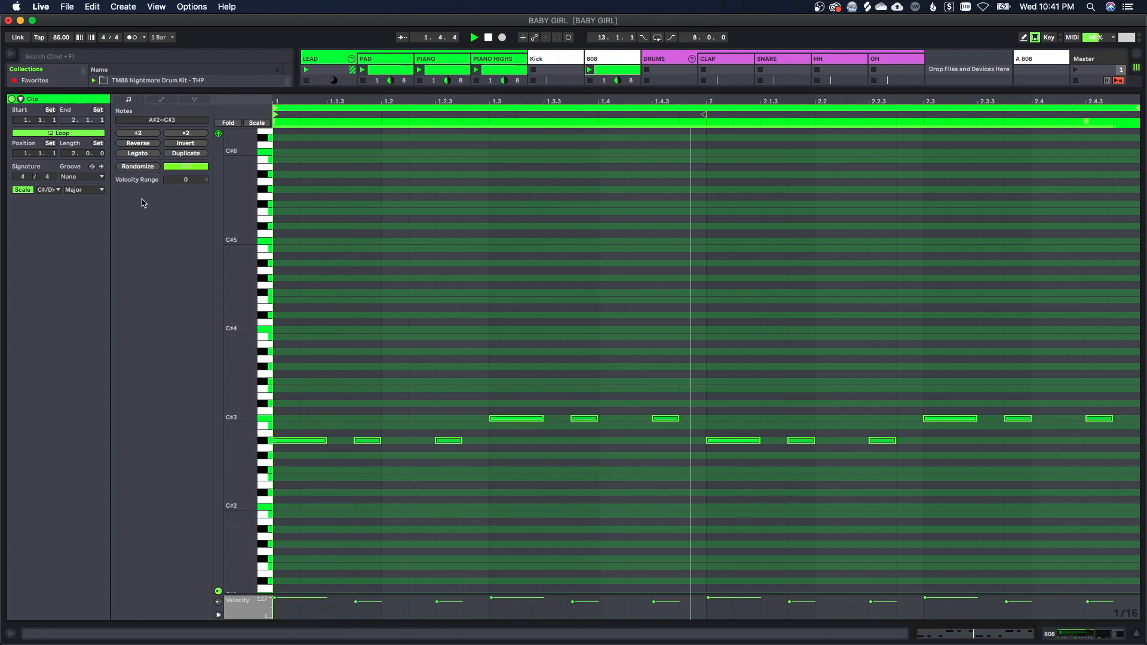
pyautogui.click(138, 152)
pyautogui.click(657, 544)
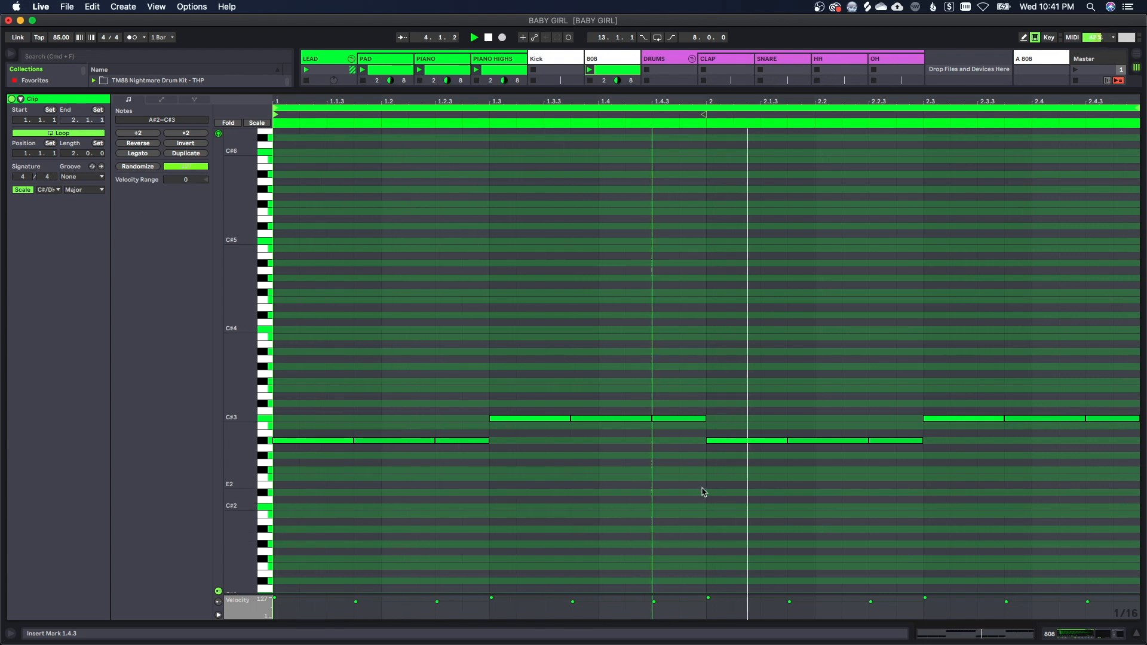
pyautogui.press('super+a')
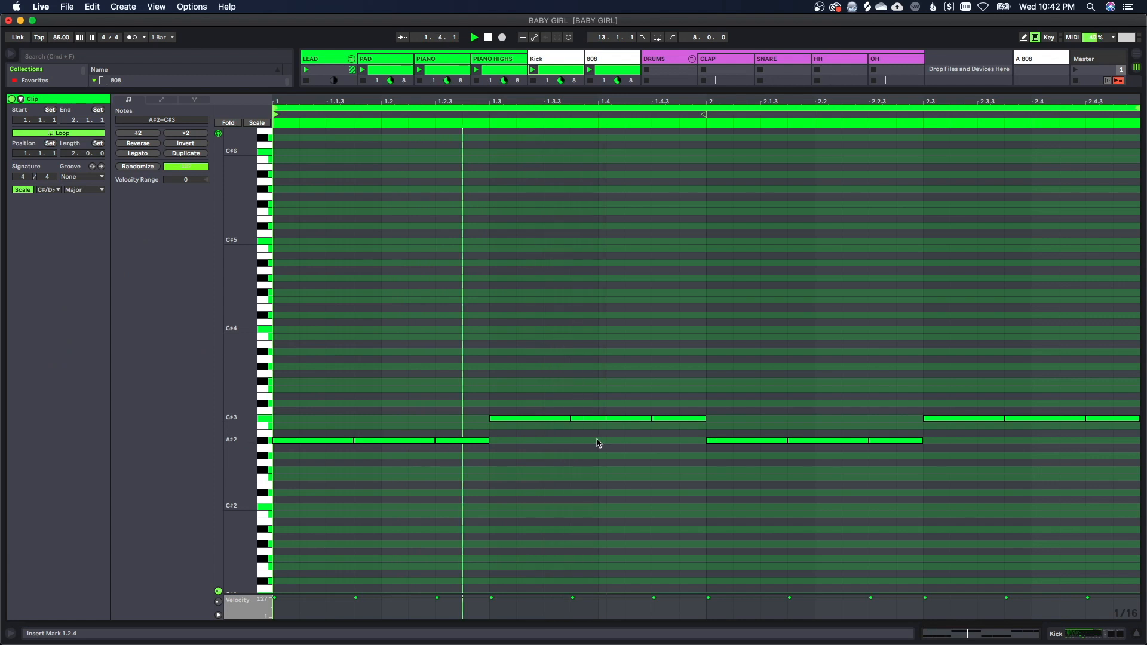
# Lower the C#3 notes starting at 1.3 and 2.3 in the Kick clip to A#2 and play the clip
pyautogui.moveTo(503, 378); pyautogui.dragTo(693, 435)
pyautogui.press('Down')
pyautogui.press('Down')
pyautogui.press('Down')
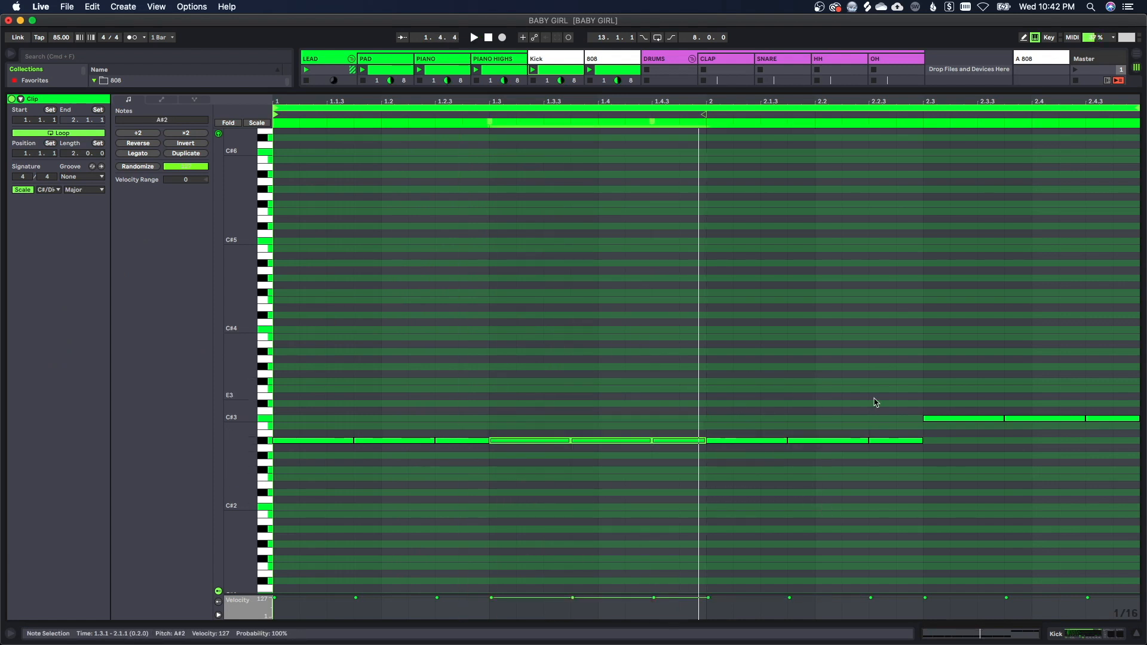
pyautogui.moveTo(892, 378); pyautogui.dragTo(1041, 424)
pyautogui.press('Down')
pyautogui.press('Down')
pyautogui.press('Down')
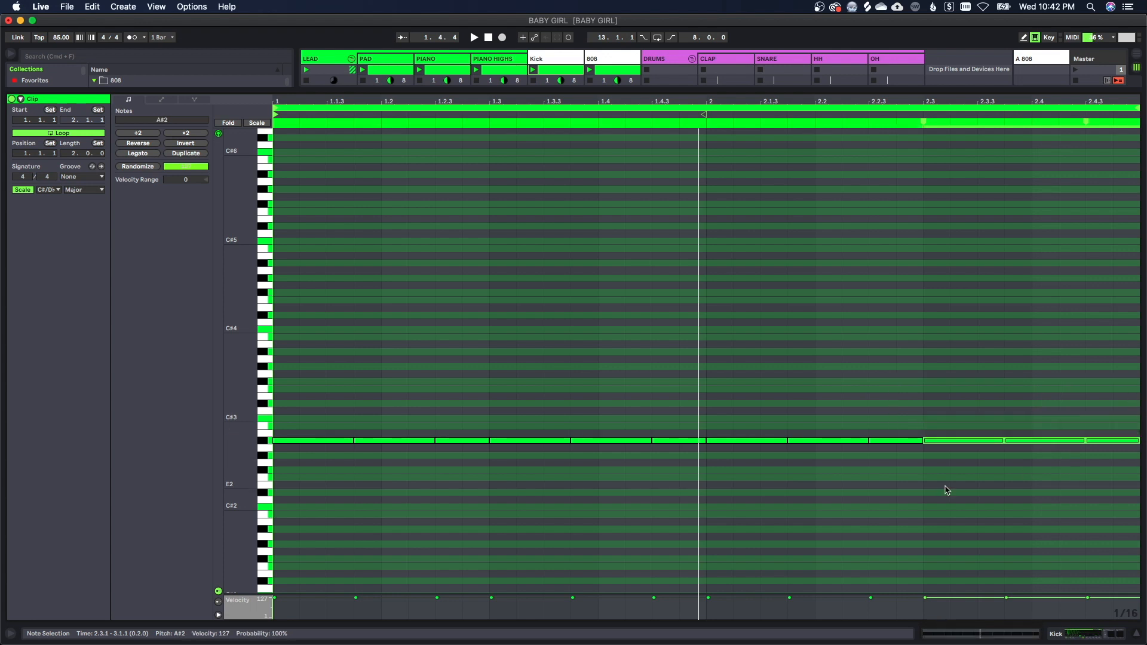
pyautogui.press('space')
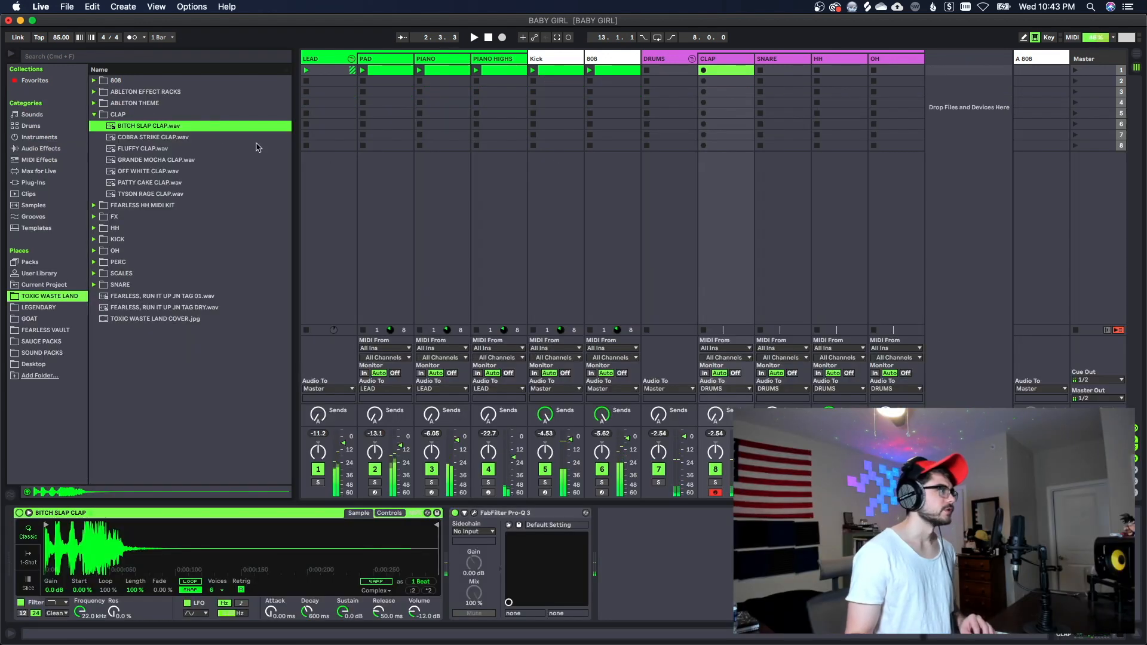
# Select BITCH SLAP CLAP.wav and record a one-bar clip with C#3 hits at 1.2 and 1.4 in the first CLAP slot
pyautogui.click(191, 126)
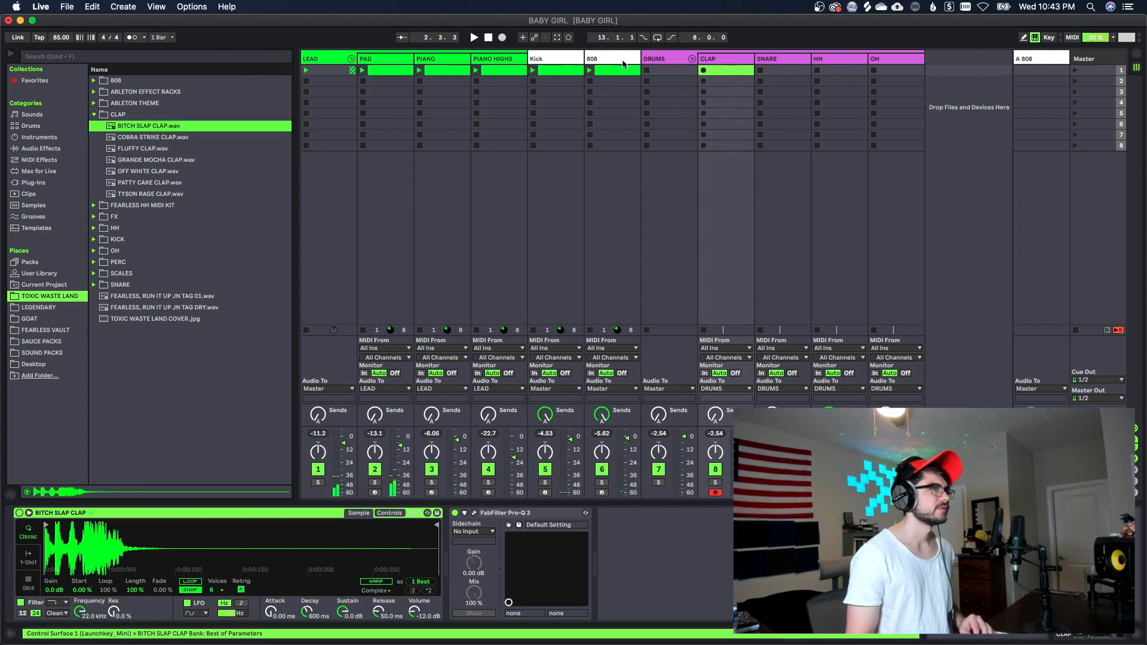
pyautogui.doubleClick(704, 70)
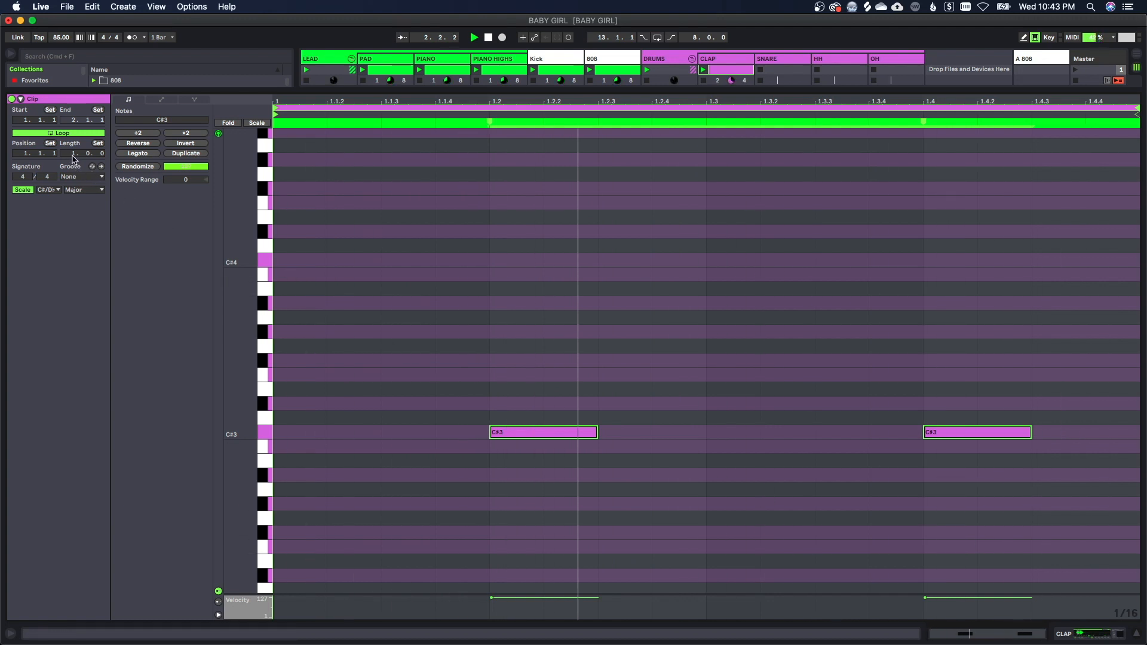
# Delete the last two C#3 notes of each bar in the 808 clip and play it
pyautogui.moveTo(611, 377); pyautogui.dragTo(678, 447)
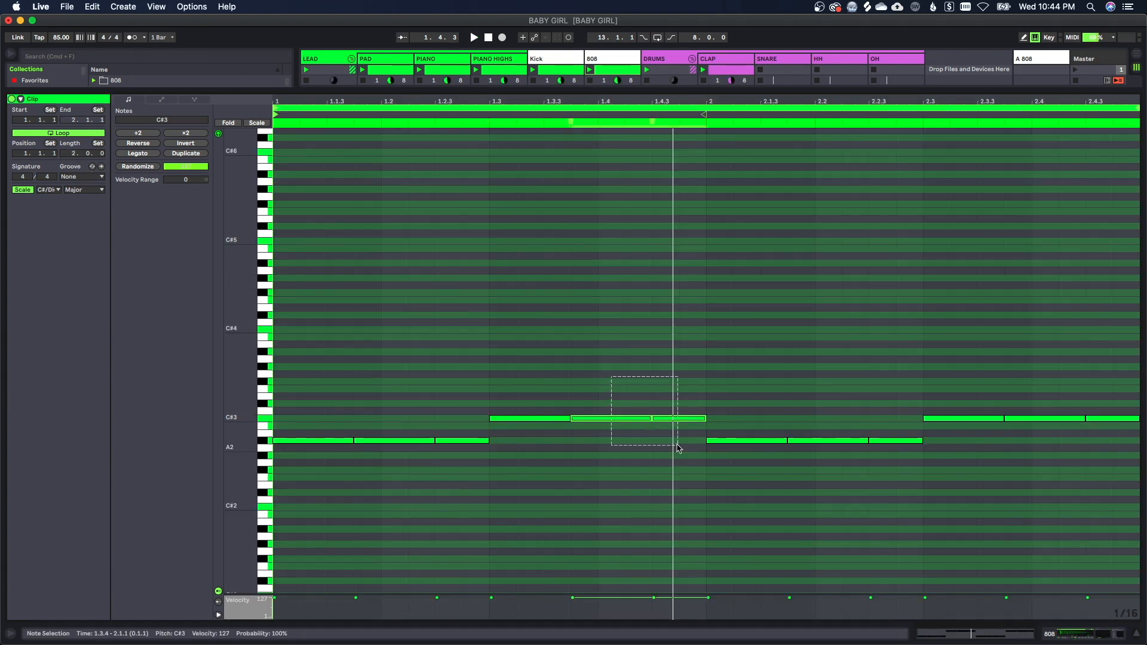
pyautogui.press('Delete')
pyautogui.moveTo(1038, 373); pyautogui.dragTo(1138, 445)
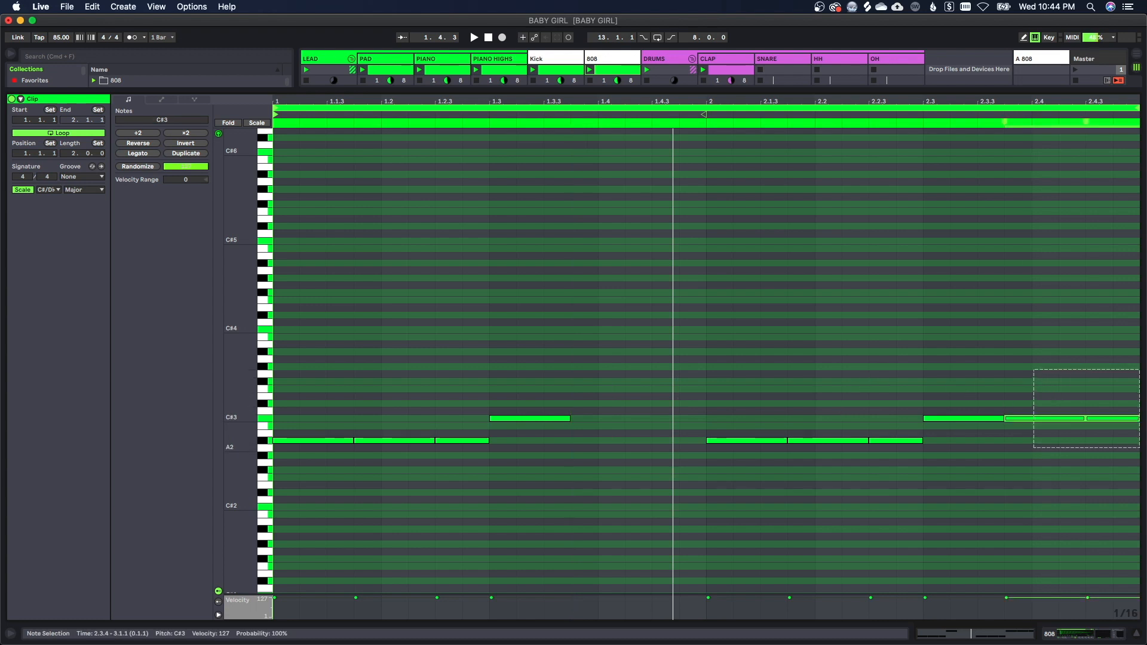
pyautogui.press('Delete')
pyautogui.press('space')
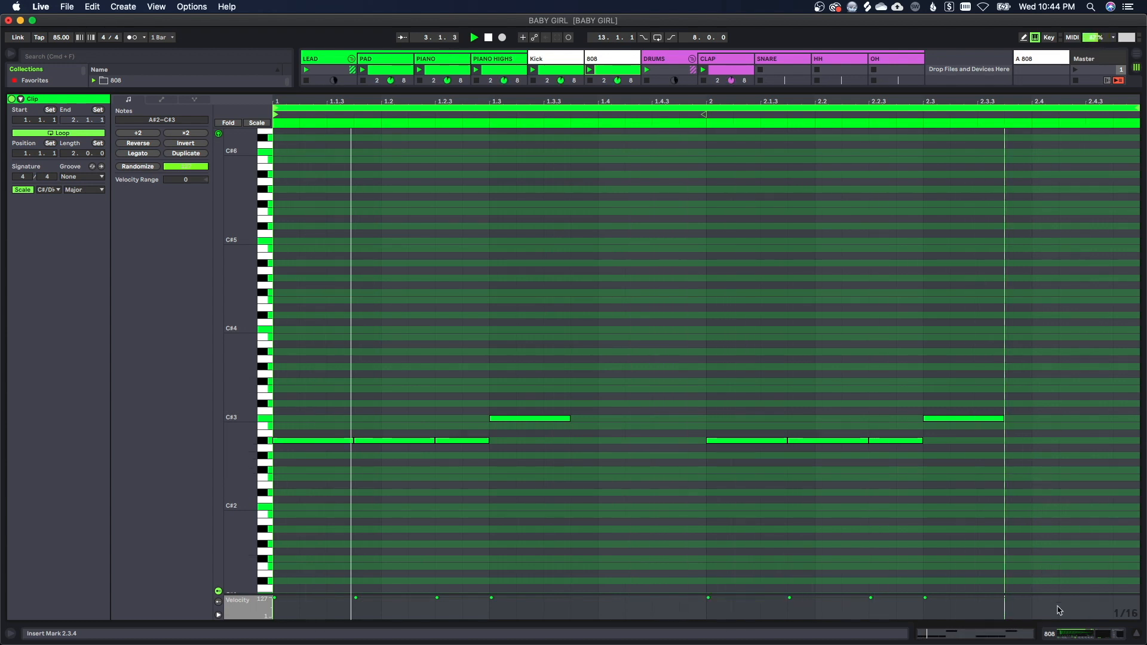
pyautogui.click(1071, 635)
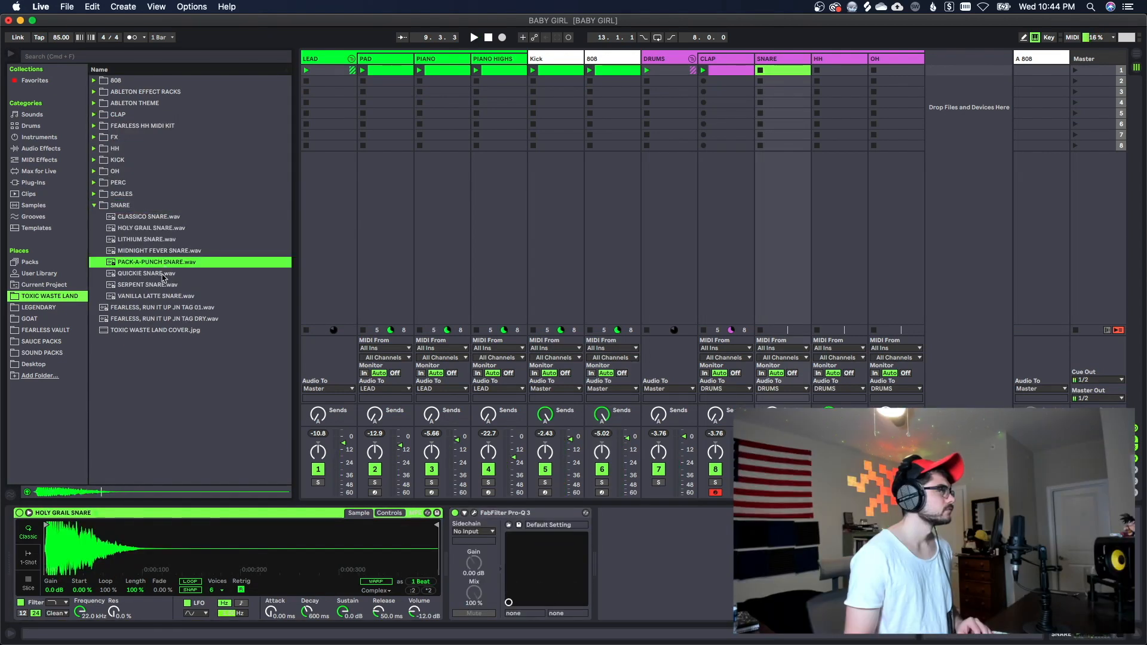
# Load SERPENT SNARE.wav into the SNARE track's sampler, and arm the track with playback running
pyautogui.press('Down')
pyautogui.press('Down')
pyautogui.moveTo(157, 287); pyautogui.dragTo(206, 593)
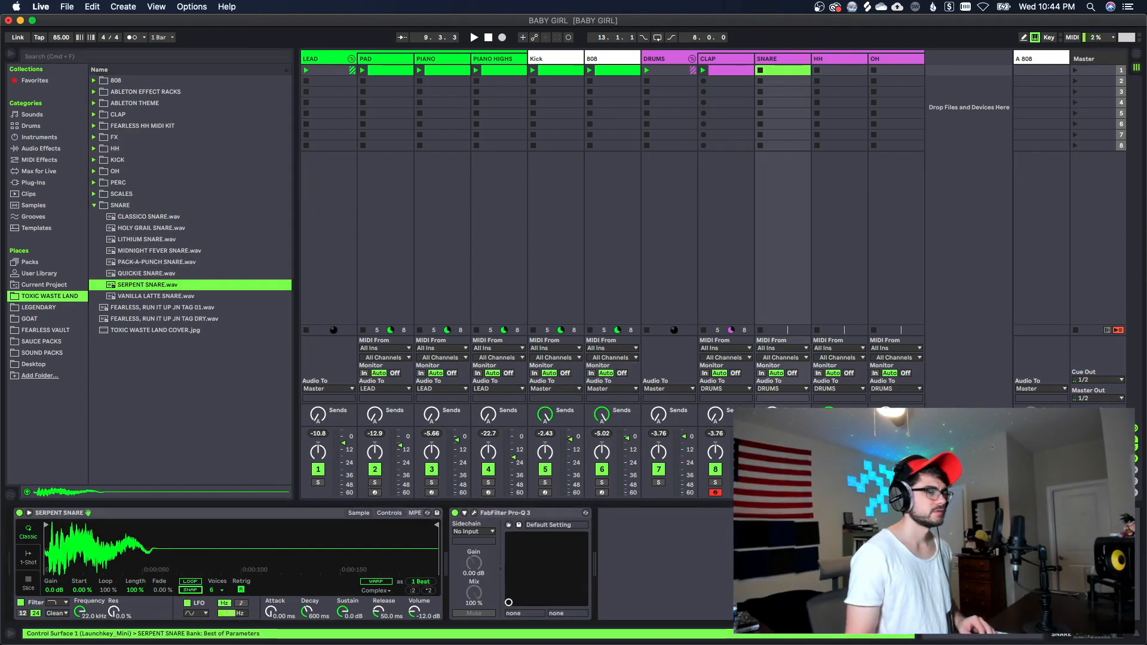
pyautogui.click(771, 493)
pyautogui.press('space')
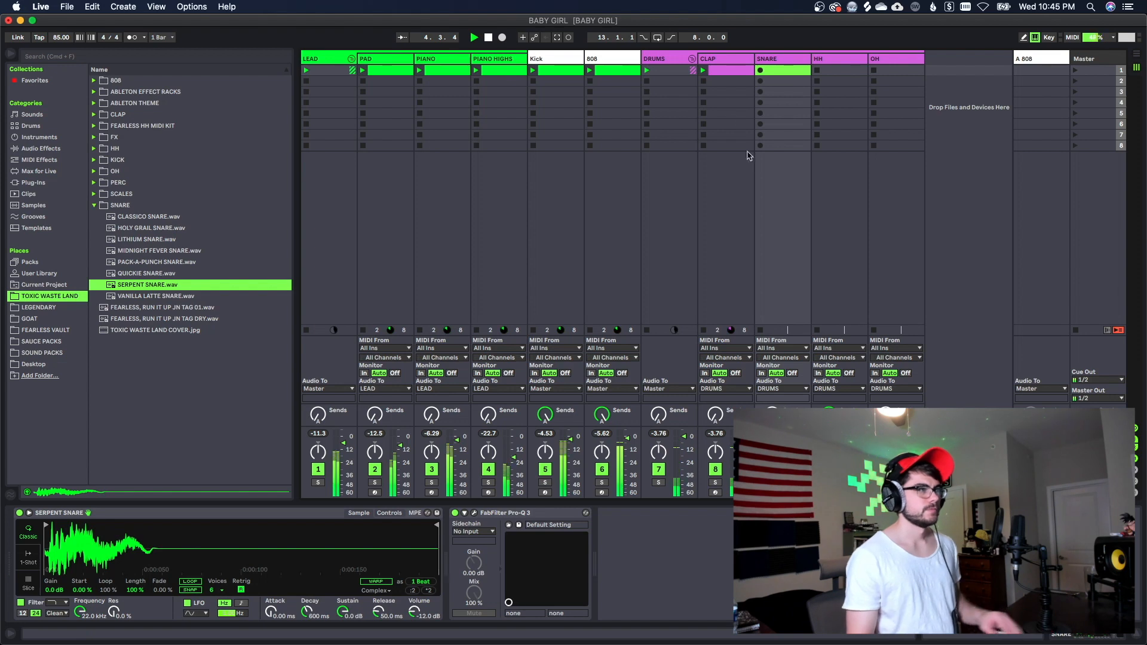
# Capture the played snare hits into the first SNARE slot and extend the clip's loop to four bars starting at 1.1.1
pyautogui.click(557, 38)
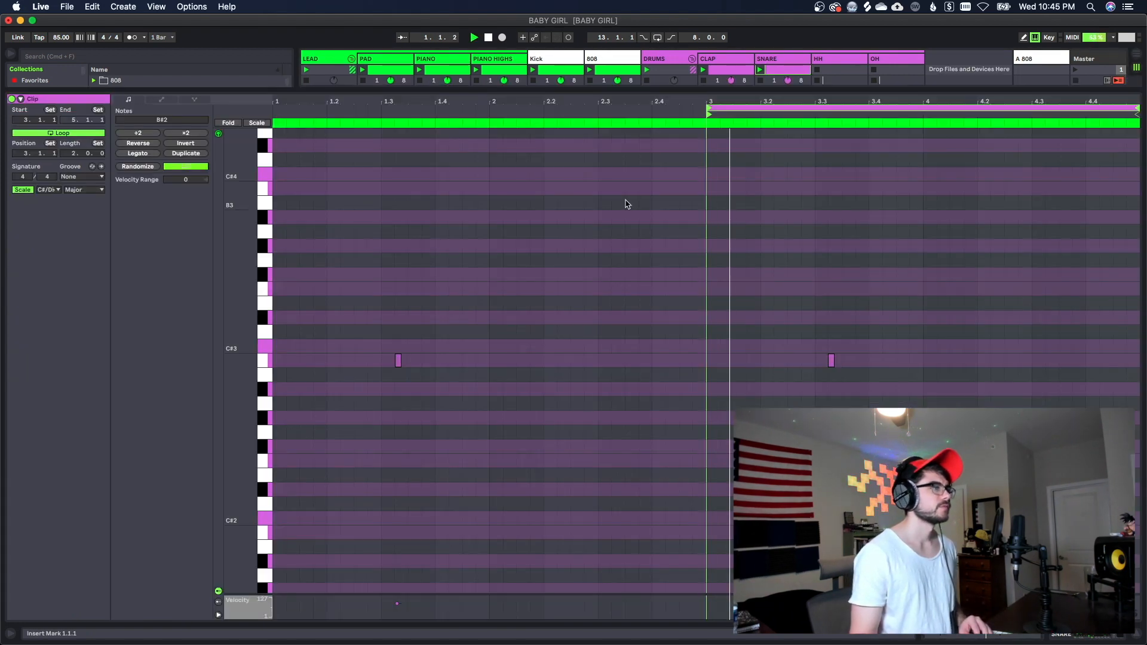
pyautogui.moveTo(708, 103); pyautogui.dragTo(277, 191)
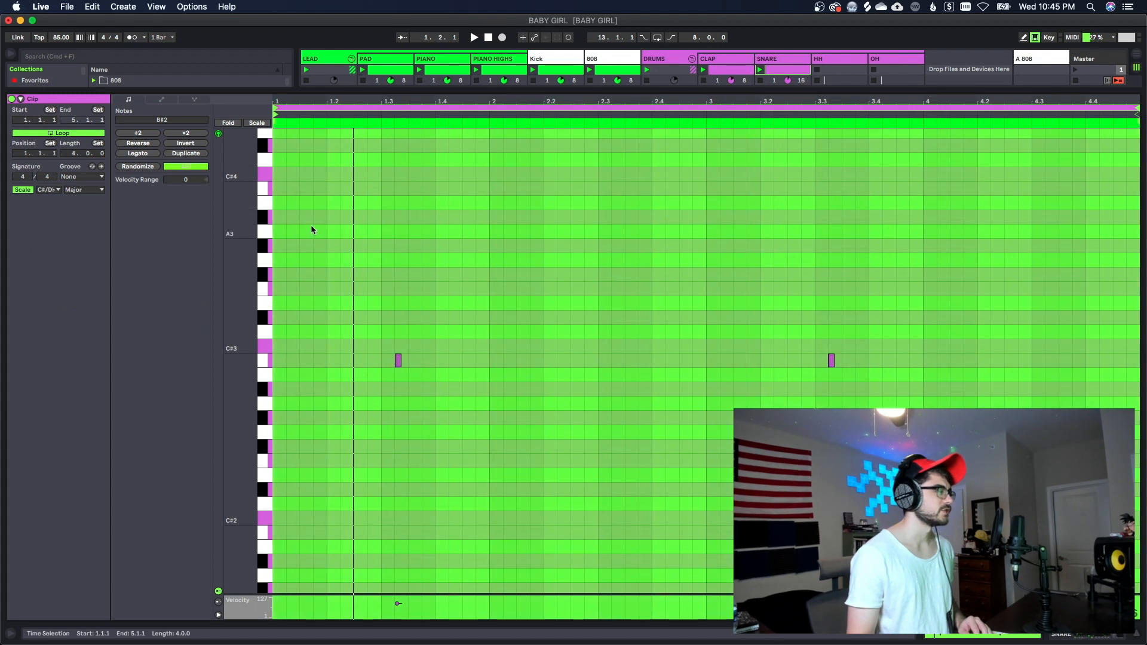
# Lengthen both B#2 snare notes to just under one beat, raise their velocity and play the clip
pyautogui.click(308, 298)
pyautogui.moveTo(353, 279)
pyautogui.mouseDown()
pyautogui.moveTo(1049, 551)
pyautogui.moveTo(1087, 551)
pyautogui.mouseUp()
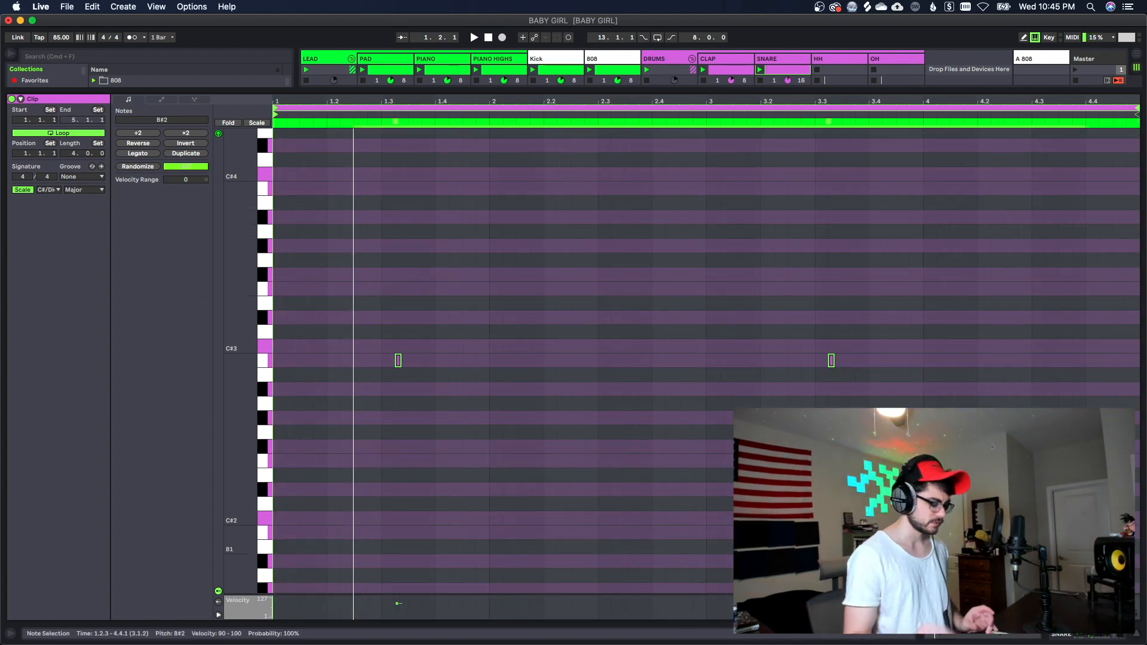
pyautogui.press('space')
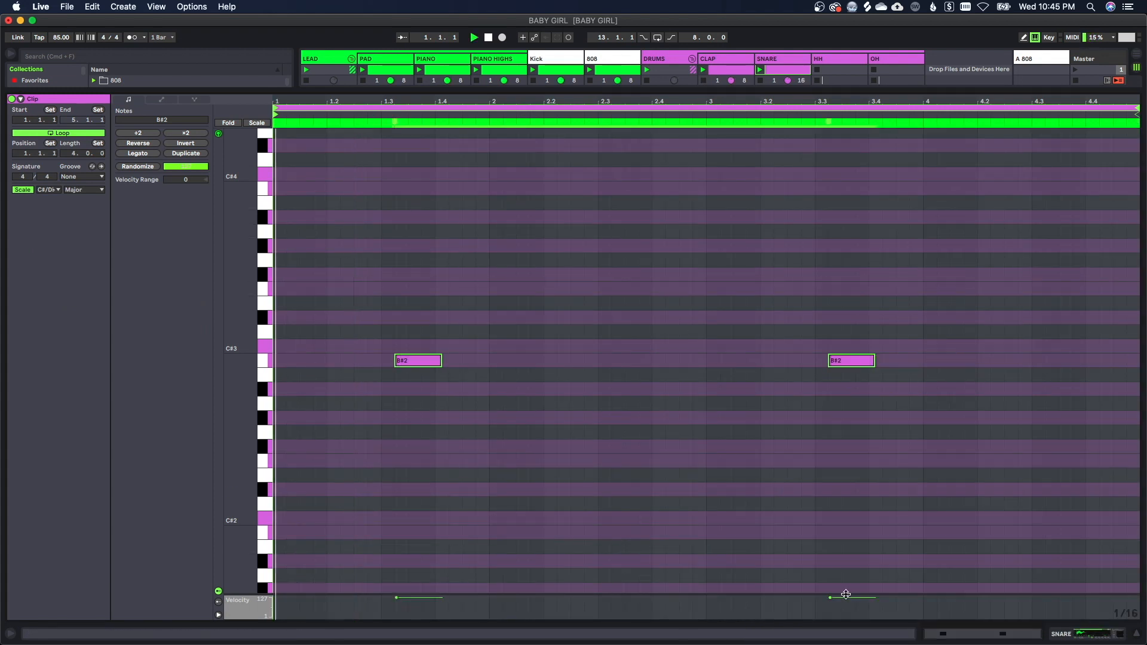
pyautogui.click(819, 523)
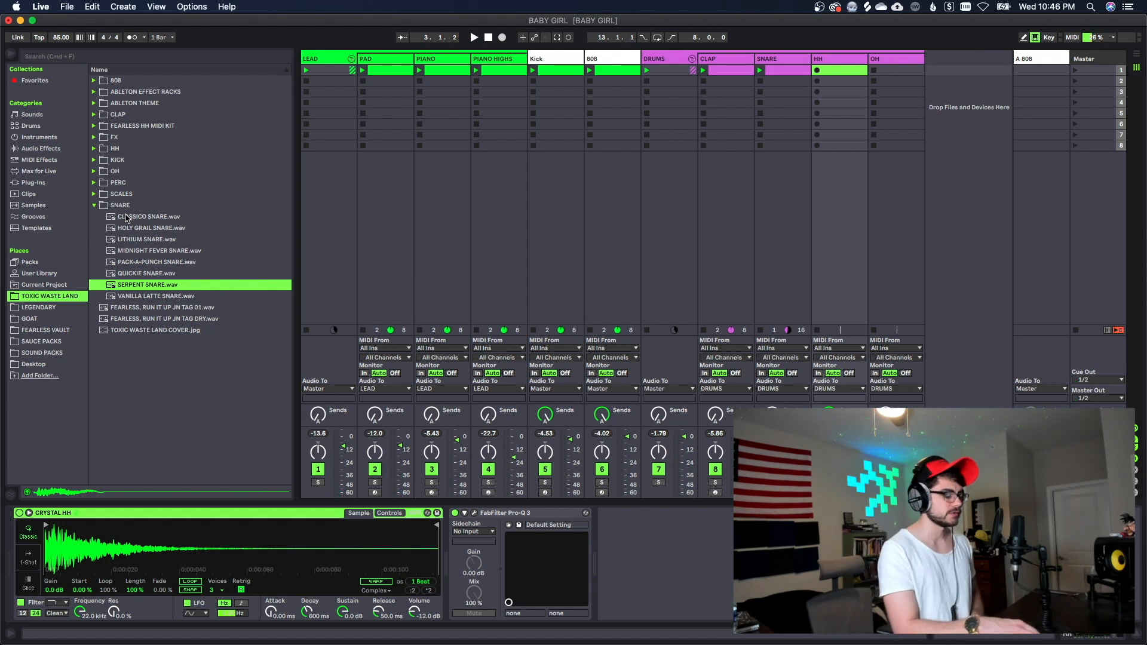
# Record a four-bar B#2 hi-hat pattern in the first HH slot and play it with HIGH AF HH.wav as the track's sample
pyautogui.press('space')
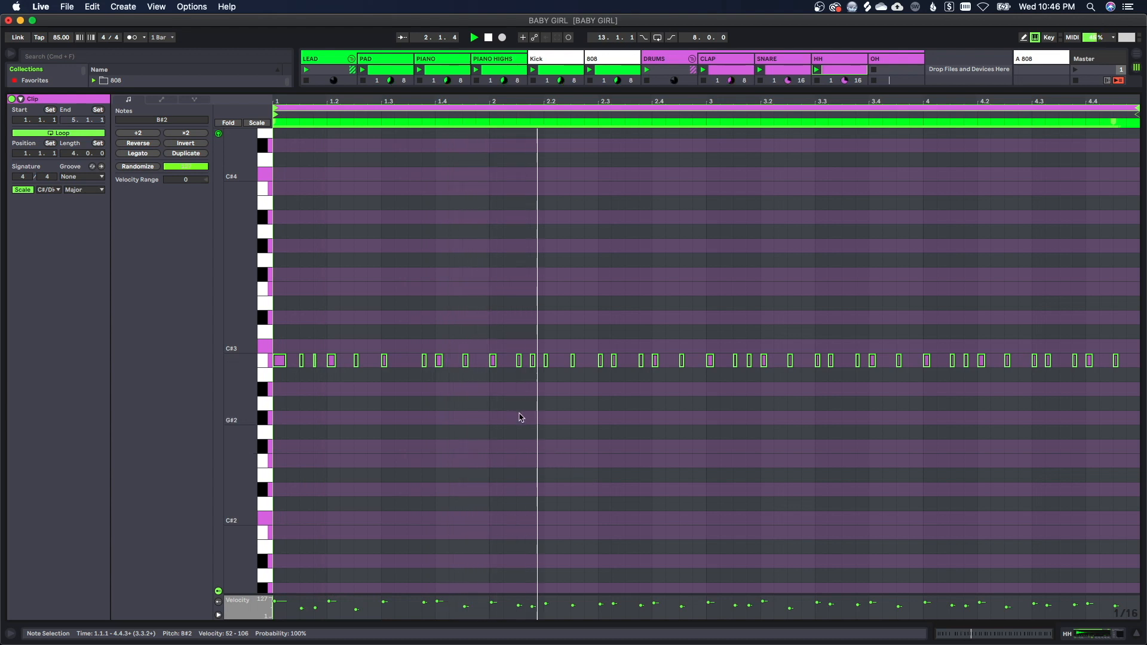
pyautogui.click(544, 417)
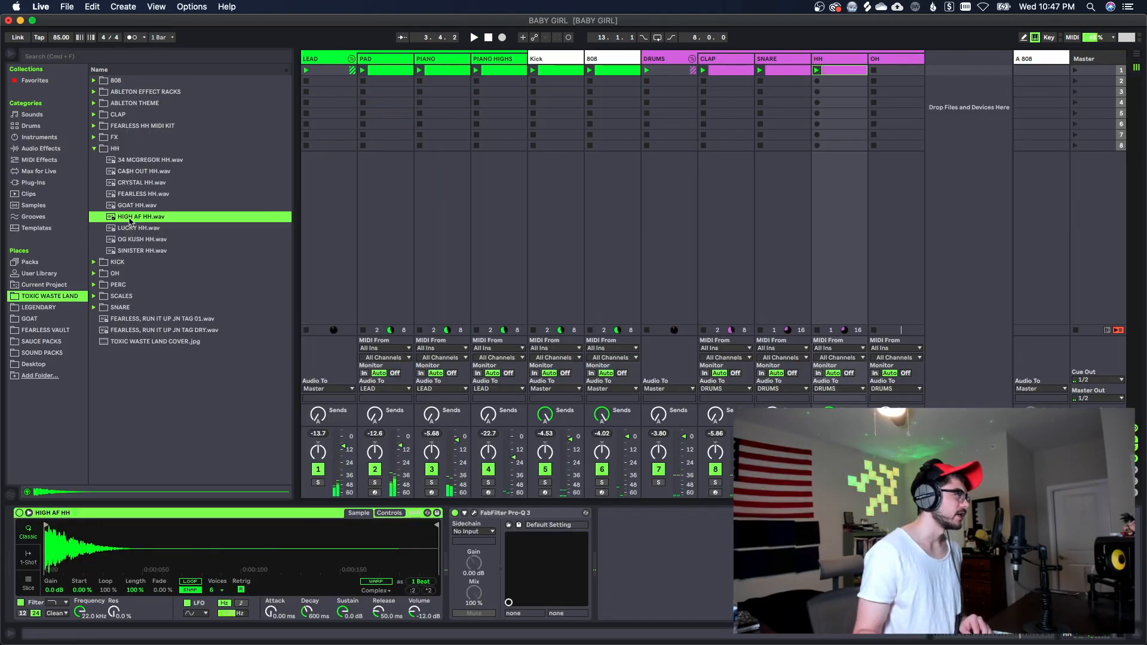
pyautogui.press('space')
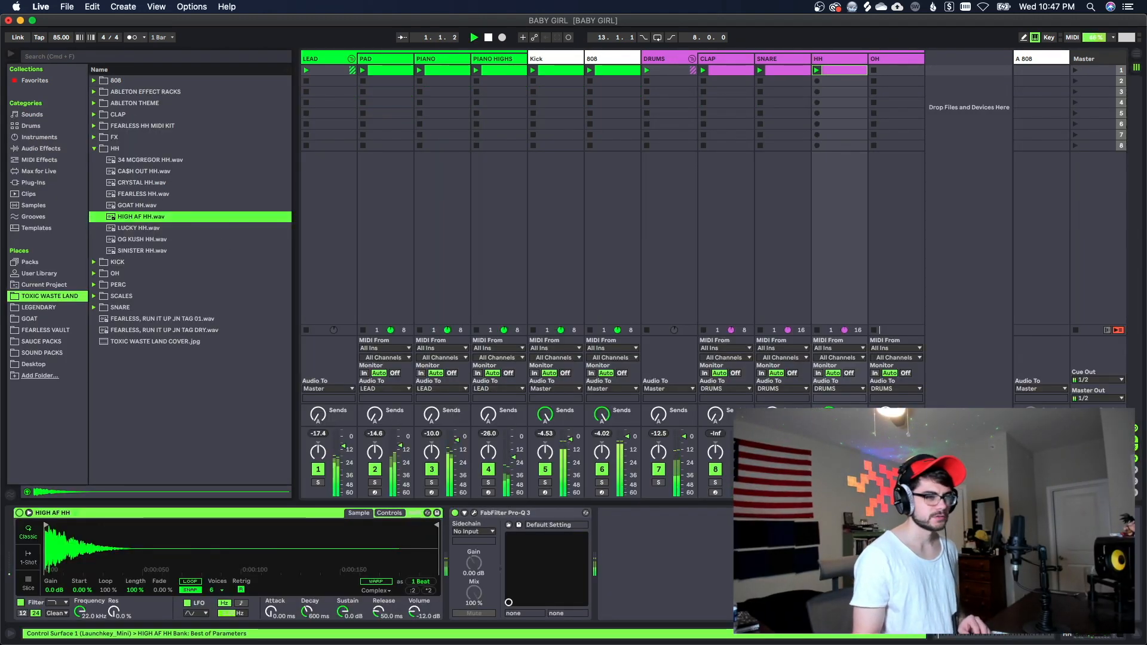
# Lower the HH track's volume slightly and set its HIGH AF HH sampler to 3 voices
pyautogui.moveTo(854, 437); pyautogui.dragTo(854, 440)
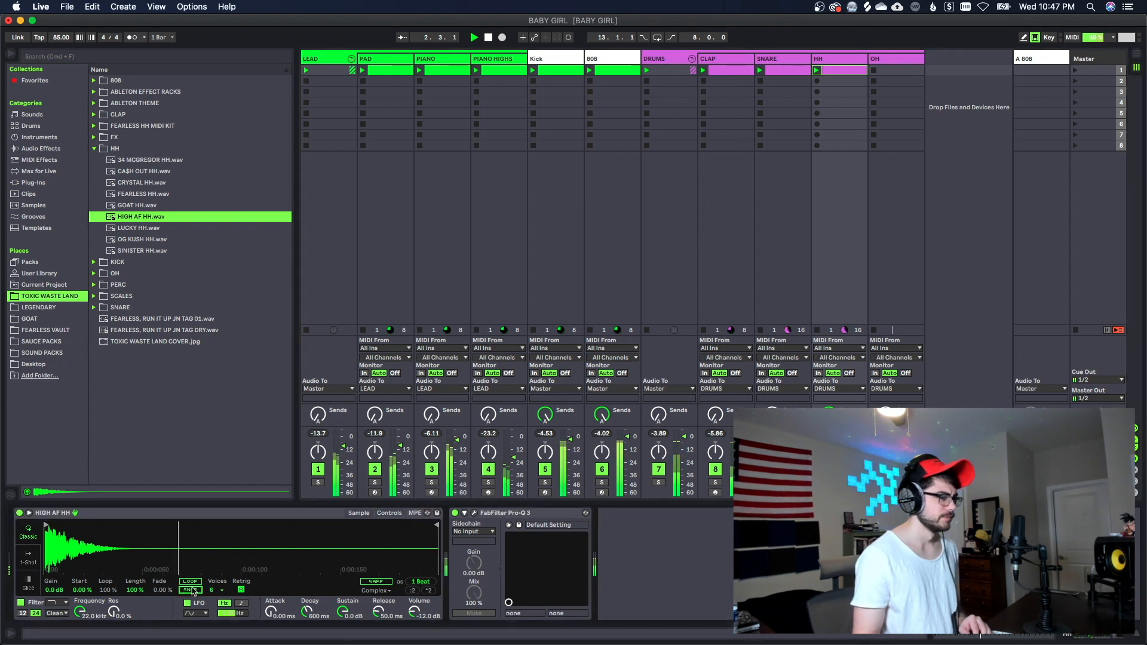
pyautogui.click(216, 590)
pyautogui.click(216, 473)
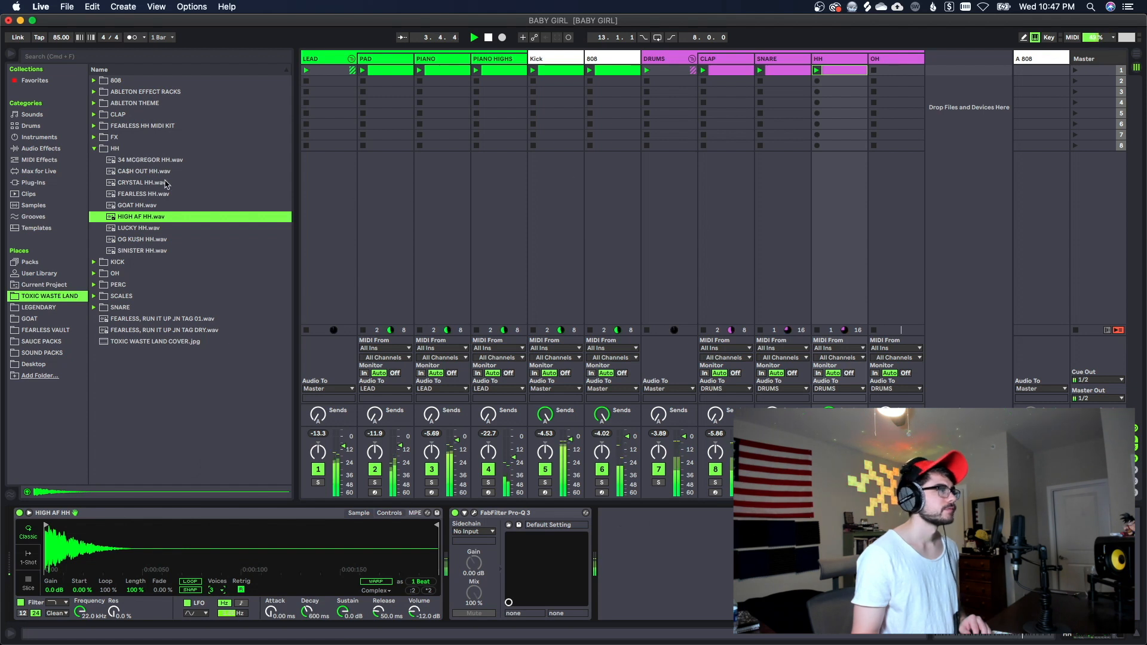
# Audition BIG TYME, ICICLE and OG BLESSED in the pack's OH folder and choose BIG TYME OH.wav
pyautogui.click(95, 149)
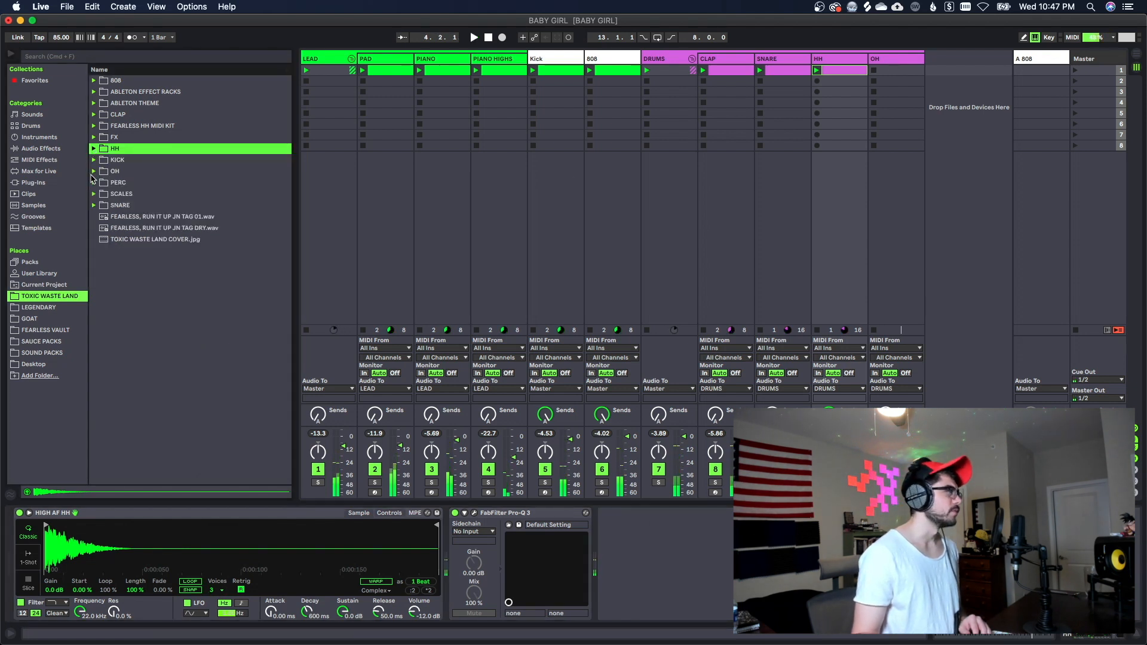
pyautogui.click(94, 172)
pyautogui.click(126, 207)
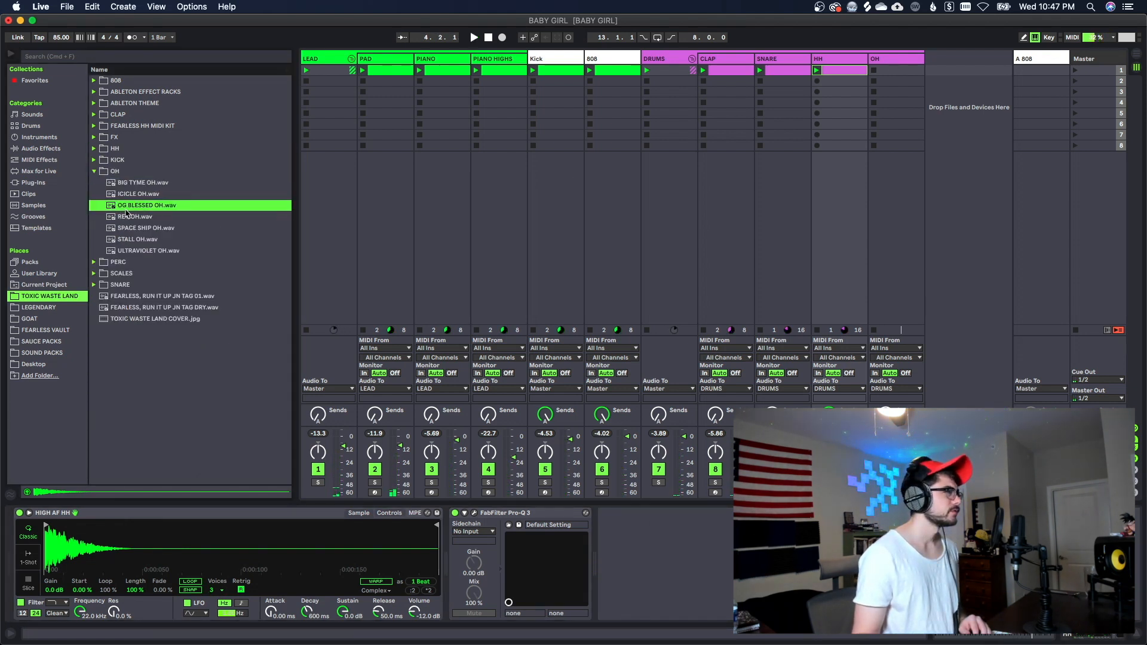
pyautogui.click(129, 196)
pyautogui.click(134, 183)
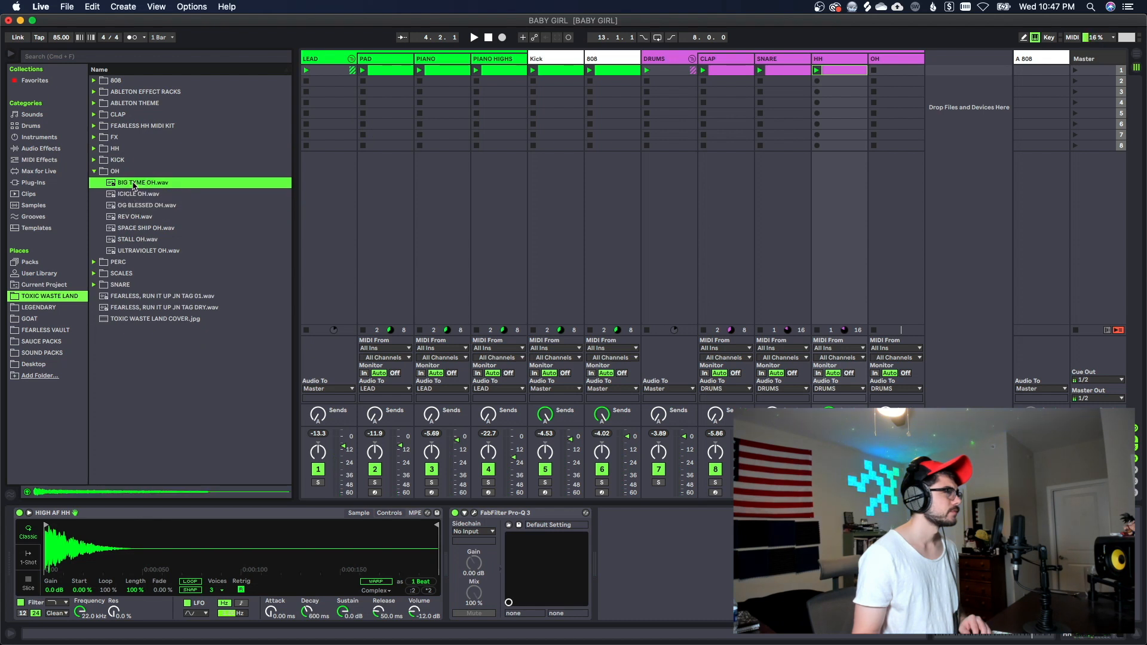
pyautogui.click(133, 194)
pyautogui.click(131, 205)
pyautogui.click(130, 186)
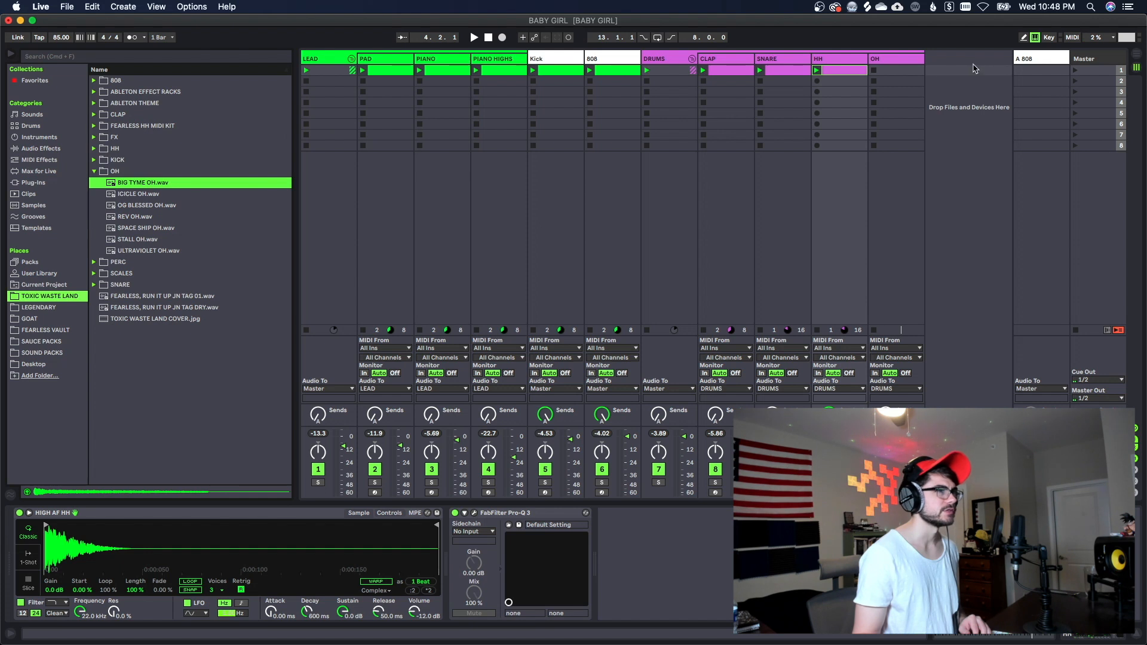
# Record a four-bar B#2 open-hat clip in the first OH slot and move the second hits of bars 3 and 4 to 3.2.3 and 4.2.3
pyautogui.click(908, 69)
pyautogui.press('space')
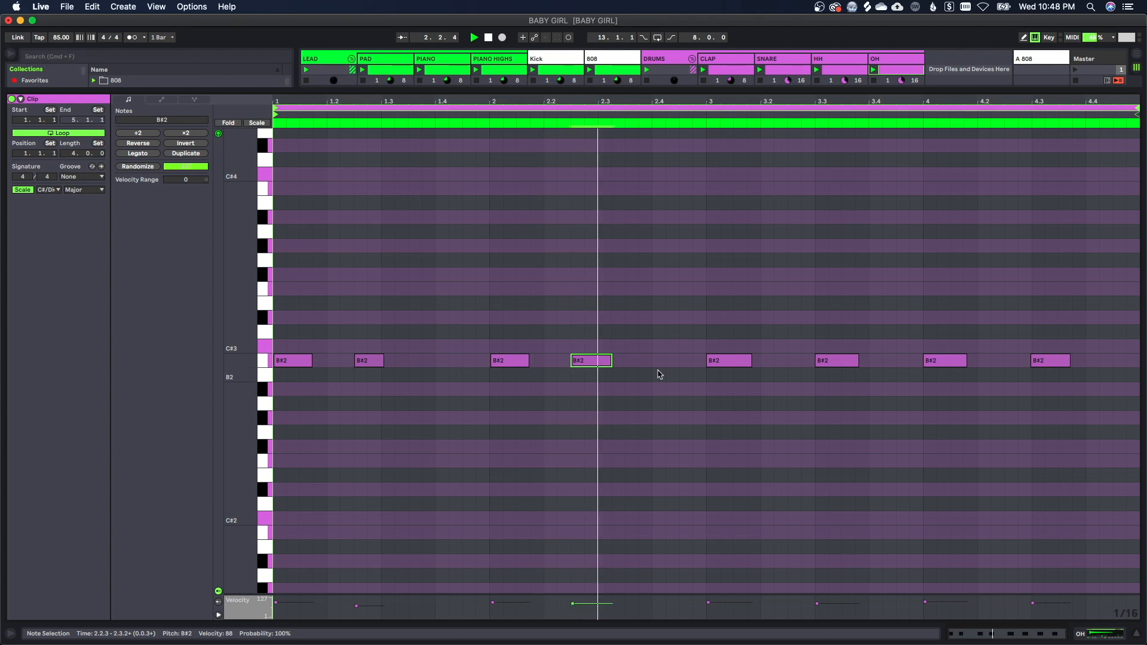
pyautogui.moveTo(830, 365); pyautogui.dragTo(803, 364)
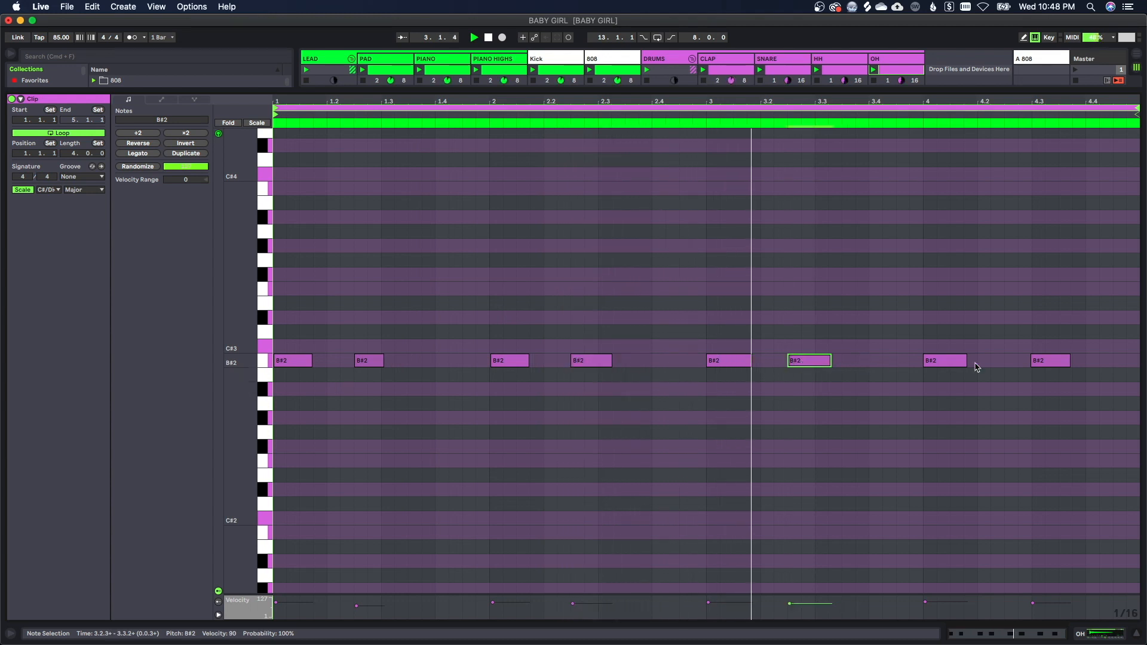
pyautogui.moveTo(1050, 362); pyautogui.dragTo(1023, 363)
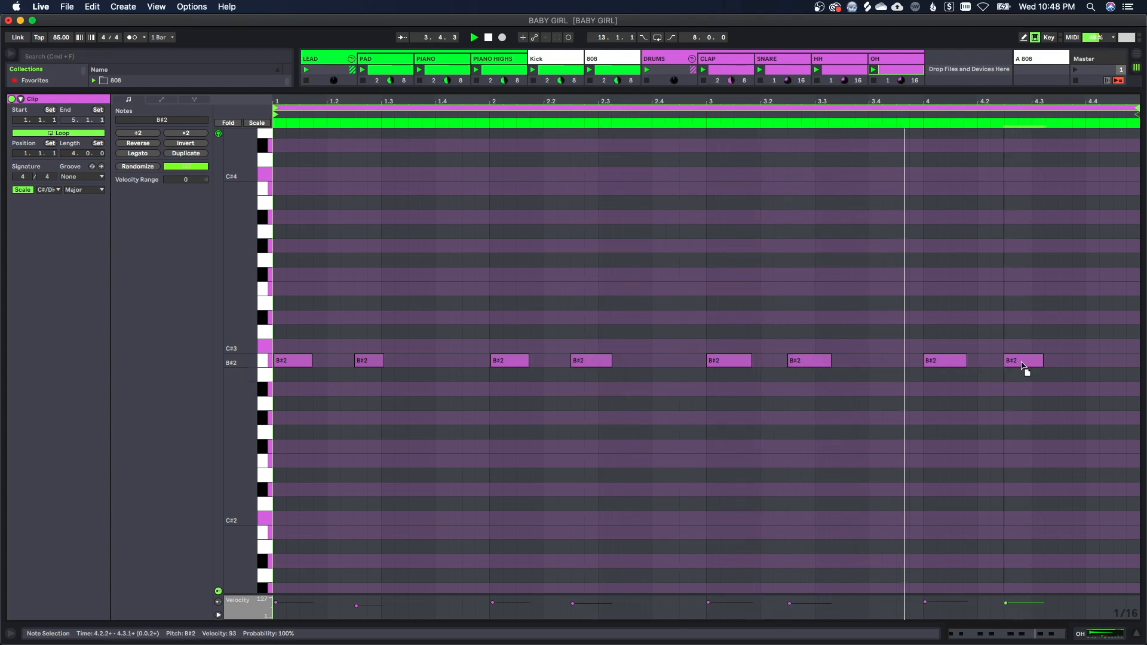
pyautogui.press('super+a')
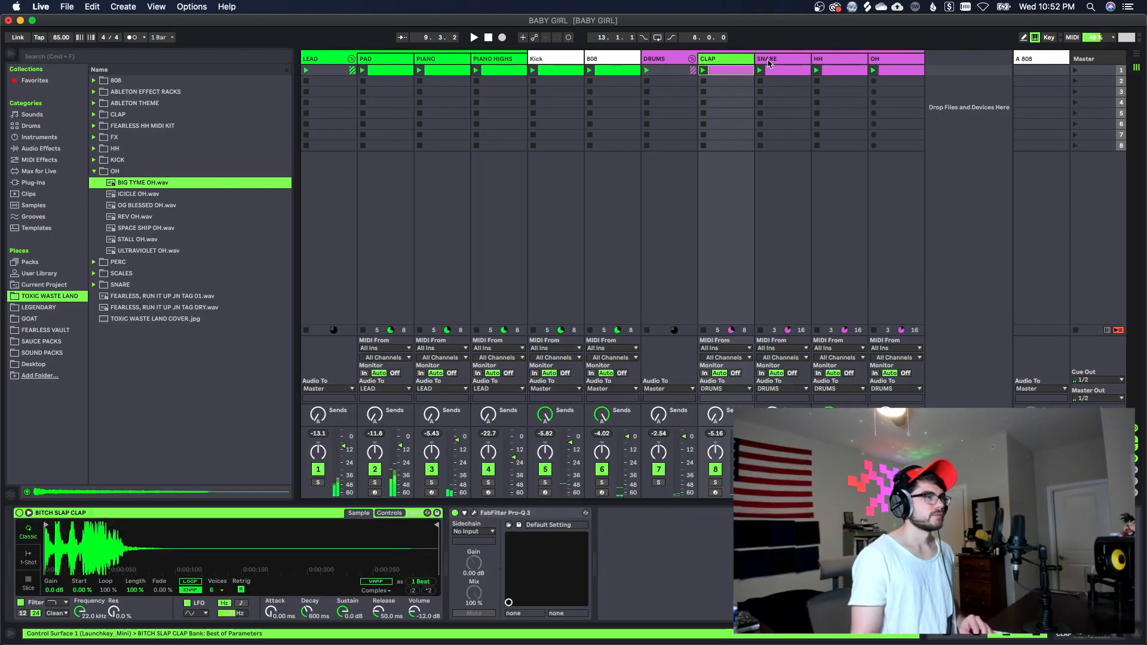
# Insert a MIDI track named RIM after SNARE, load the harbor - rim sample and record a one-bar clip with a B#2 hit at 1.1.3
pyautogui.click(769, 63)
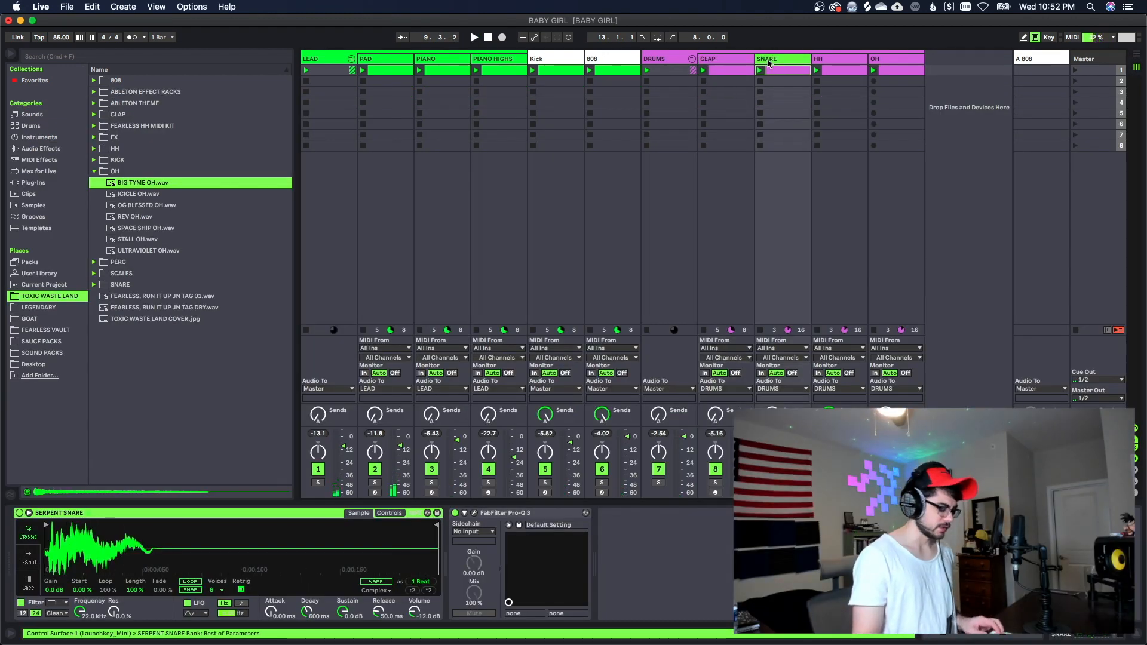
pyautogui.press('super+shift+t')
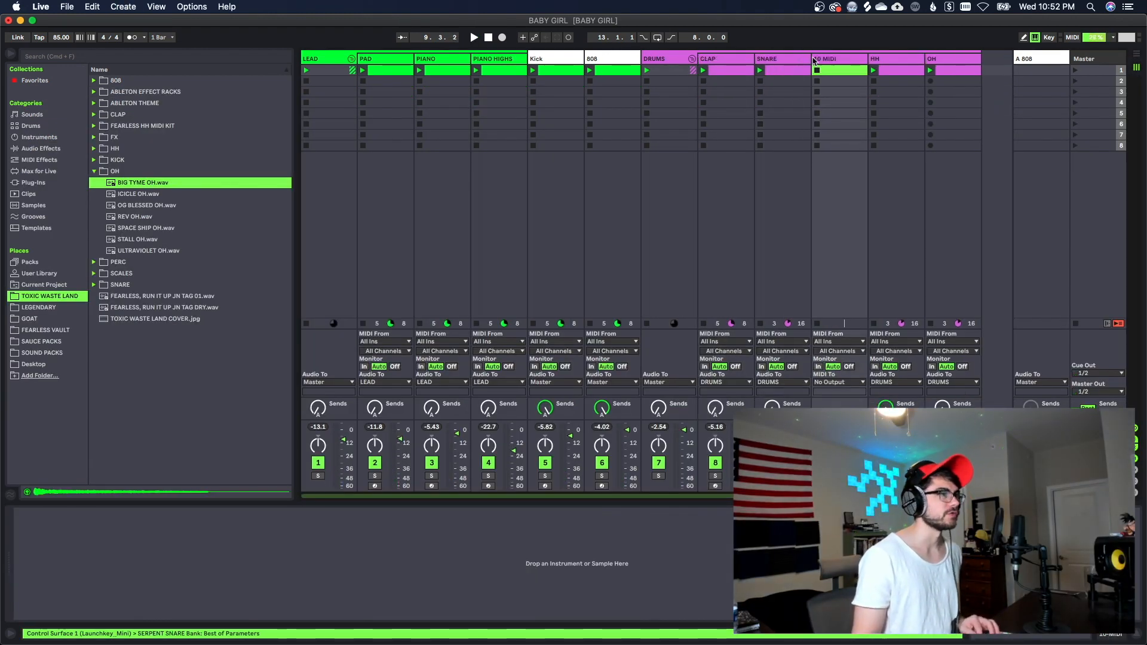
pyautogui.press('space')
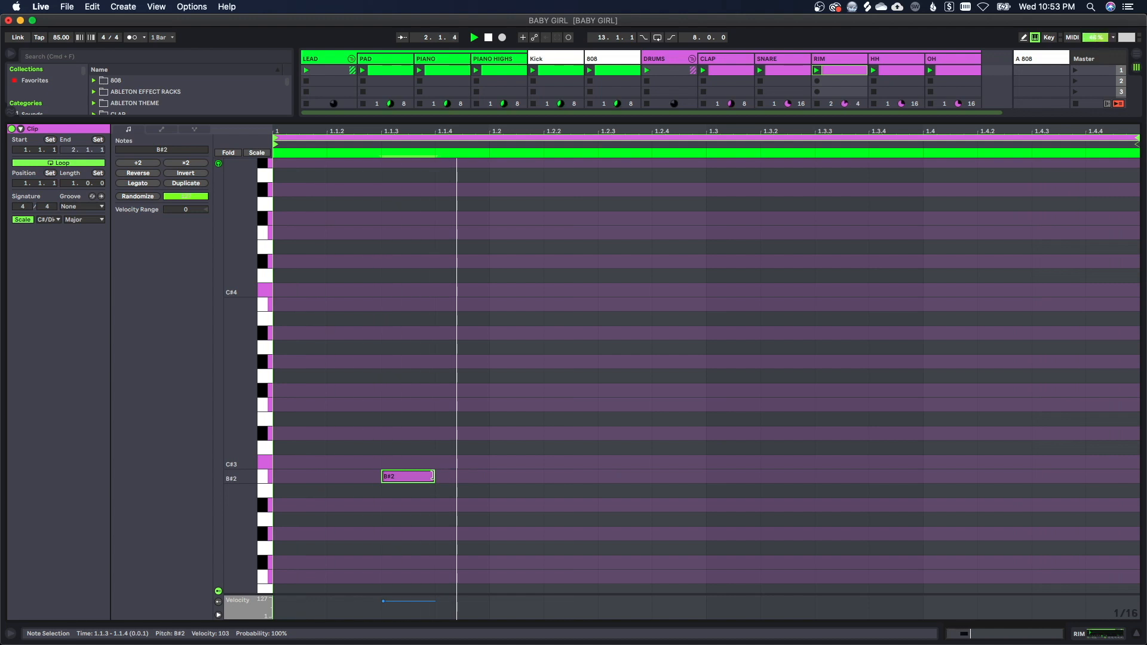
# Extend the B#2 rim note at 1.1.3 to end at 1.2.1 and place another B#2 note after beat 1.3
pyautogui.moveTo(432, 476); pyautogui.dragTo(489, 476)
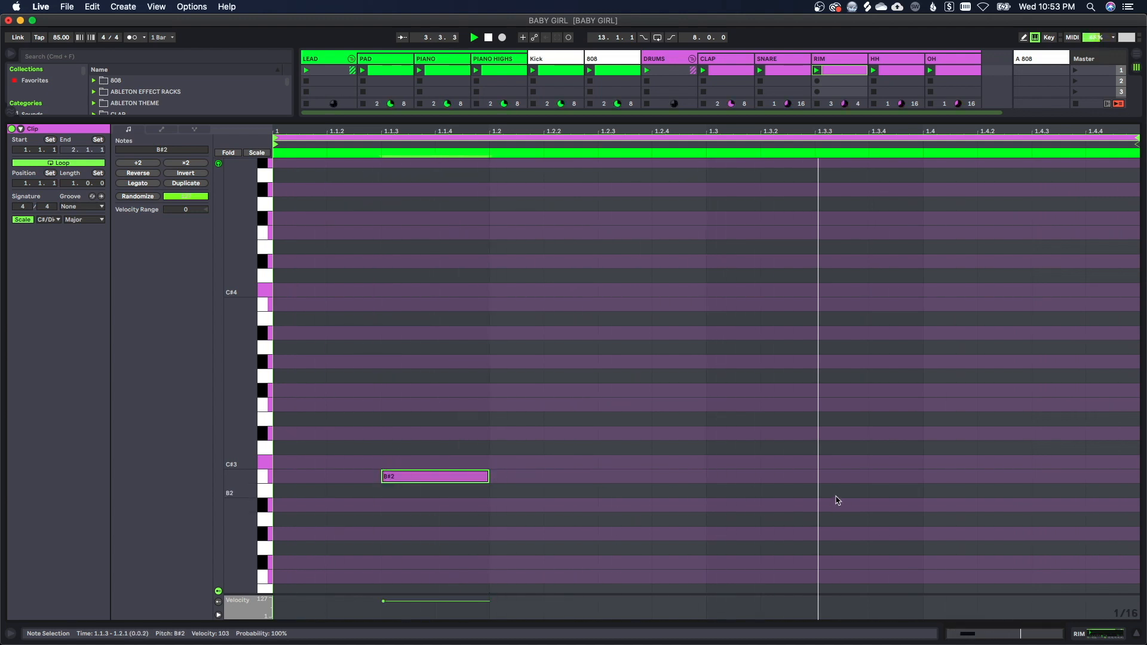
pyautogui.click(850, 476)
pyautogui.moveTo(868, 476); pyautogui.dragTo(742, 486)
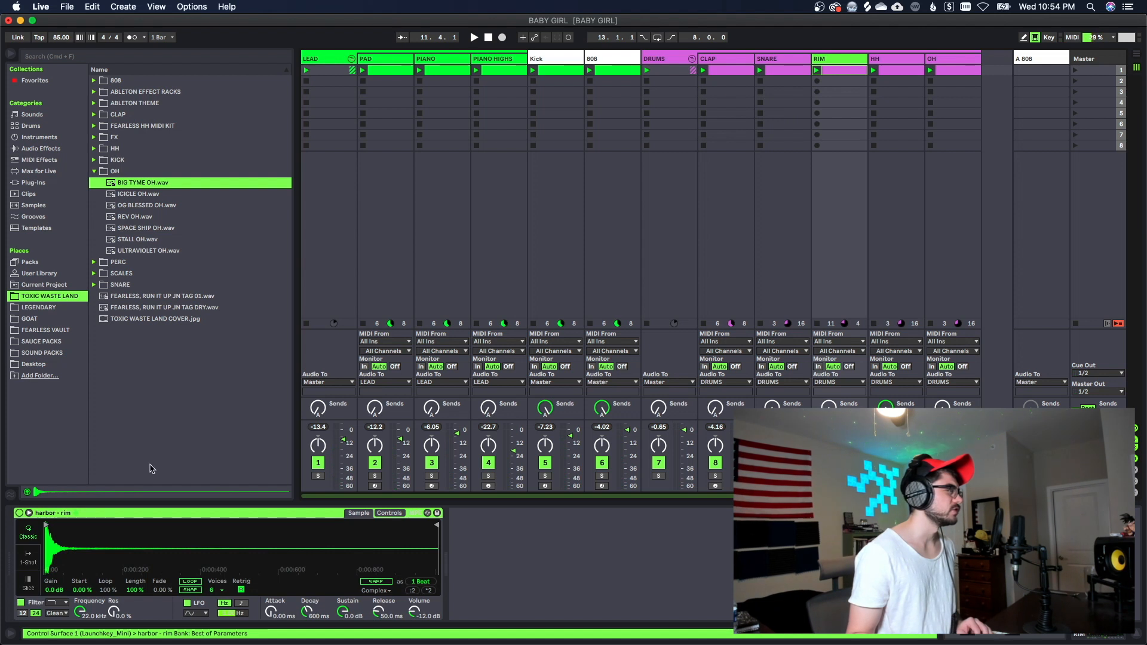
# Add ValhallaVintageVerb to the RIM track with a mix of 35.4 % and a decay of 3.00 s
pyautogui.click(49, 320)
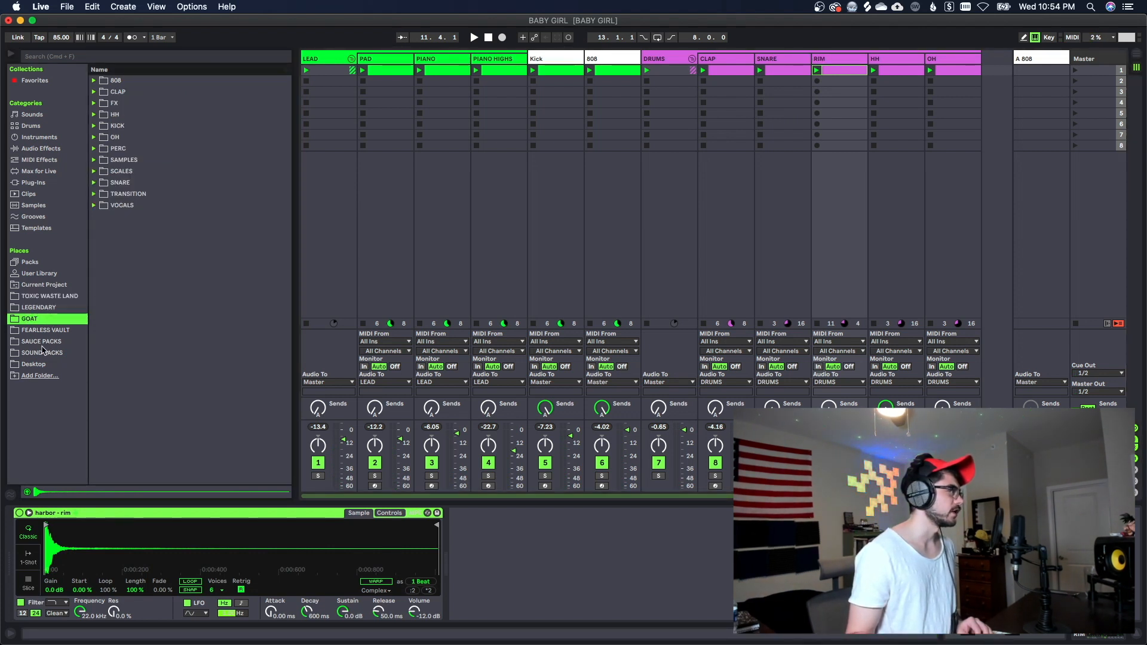
pyautogui.click(45, 183)
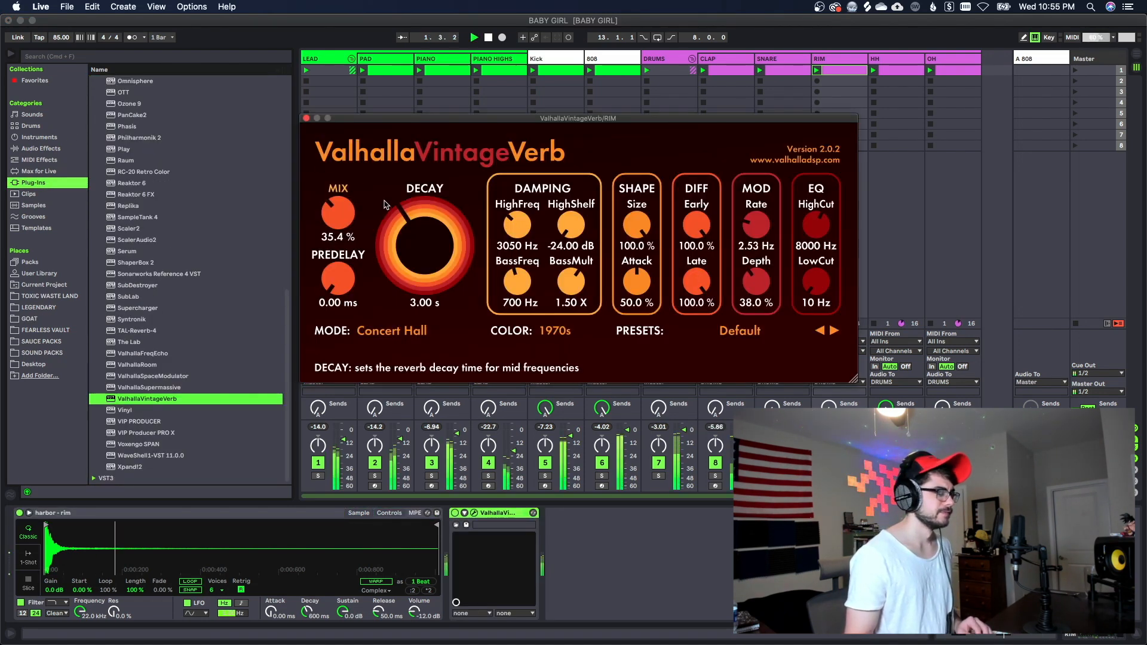
pyautogui.click(306, 119)
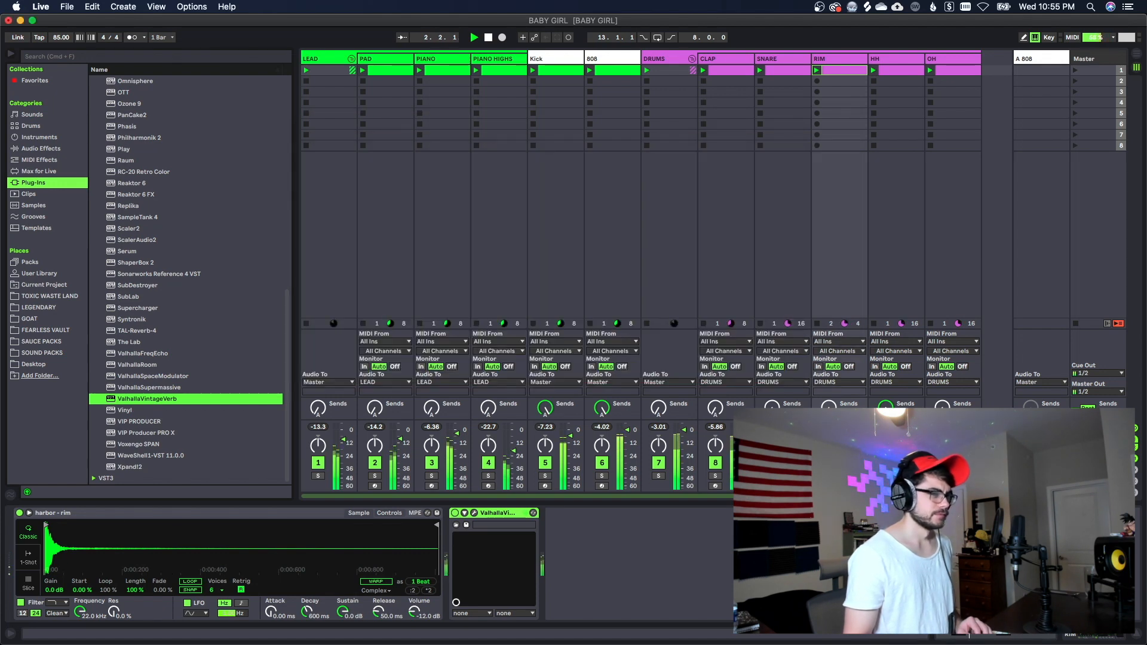